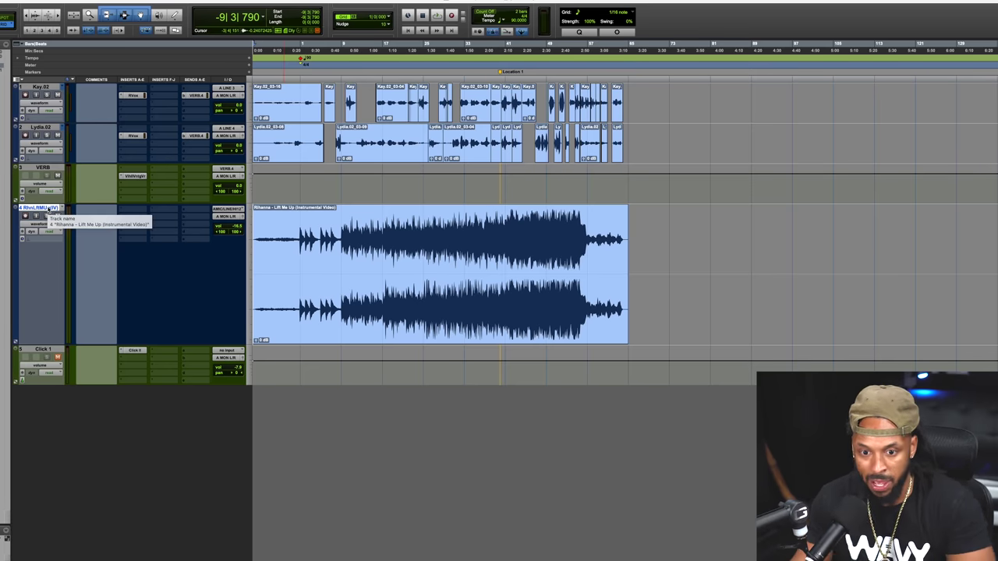
Move the instrumental track above the vocal tracks and colour it magenta
{"action": "left_click_drag", "start_coordinate": [50, 208], "coordinate": [104, 72]}
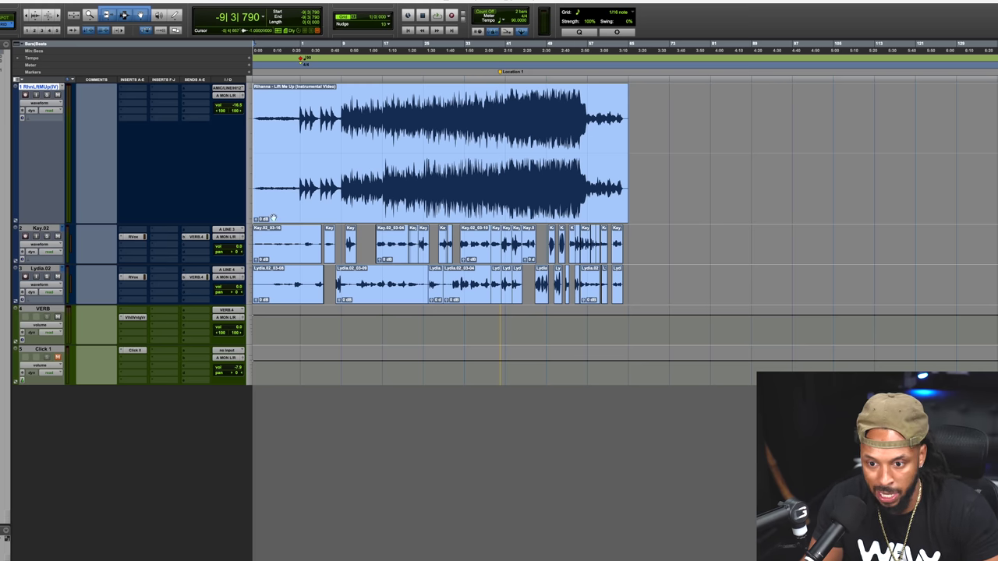
{"action": "double_click", "coordinate": [15, 146]}
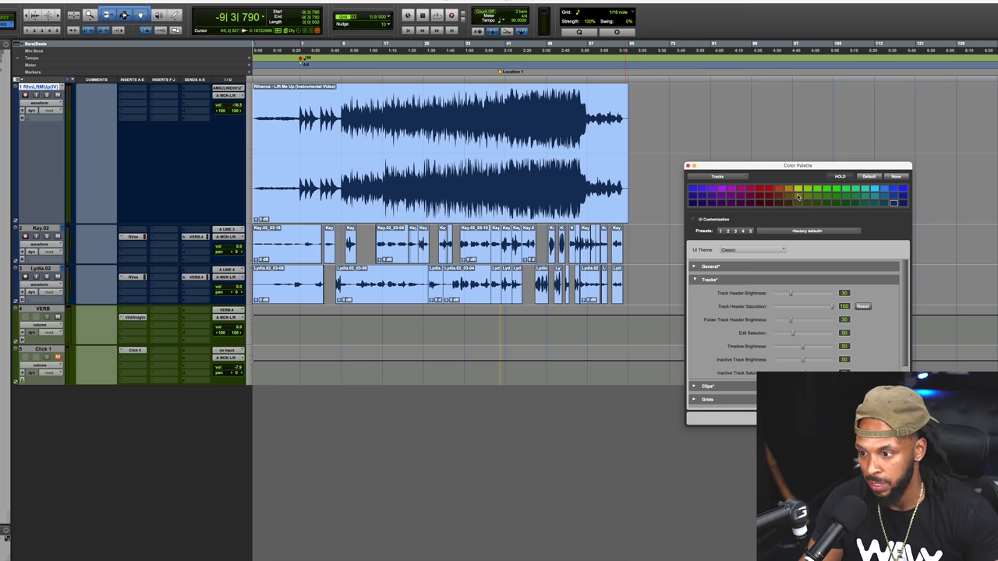
{"action": "left_click", "coordinate": [733, 191]}
{"action": "left_click", "coordinate": [687, 166]}
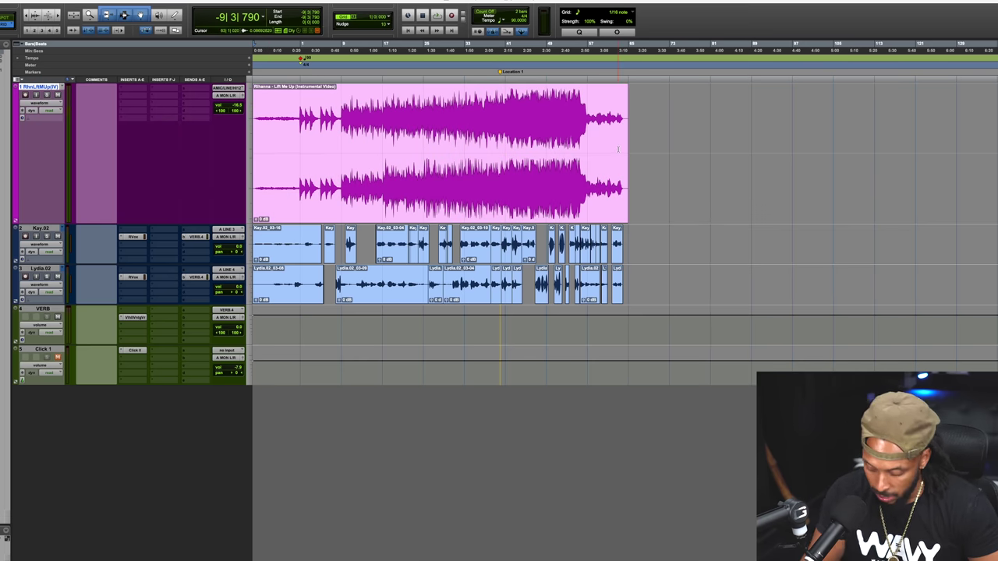
Reduce the height of the instrumental track slightly
{"action": "key", "text": "ctrl+alt+Down"}
{"action": "key", "text": "ctrl+alt+Down"}
{"action": "key", "text": "ctrl+alt+Down"}
{"action": "key", "text": "ctrl+alt+Down"}
{"action": "key", "text": "ctrl+alt+Up"}
{"action": "key", "text": "ctrl+alt+Up"}
{"action": "key", "text": "ctrl+alt+Up"}
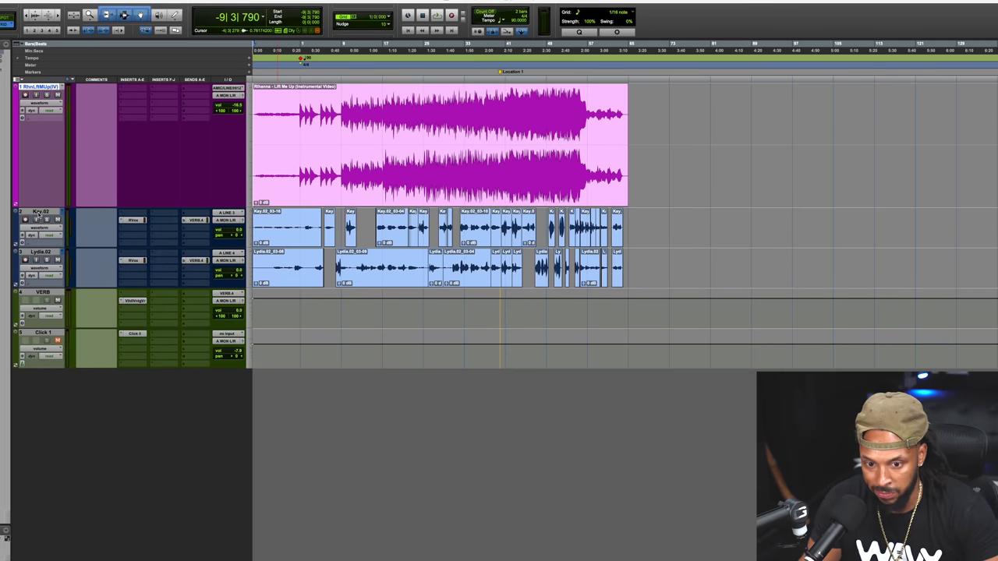
Colour the first vocal track bright green and the second vocal track violet
{"action": "double_click", "coordinate": [18, 231]}
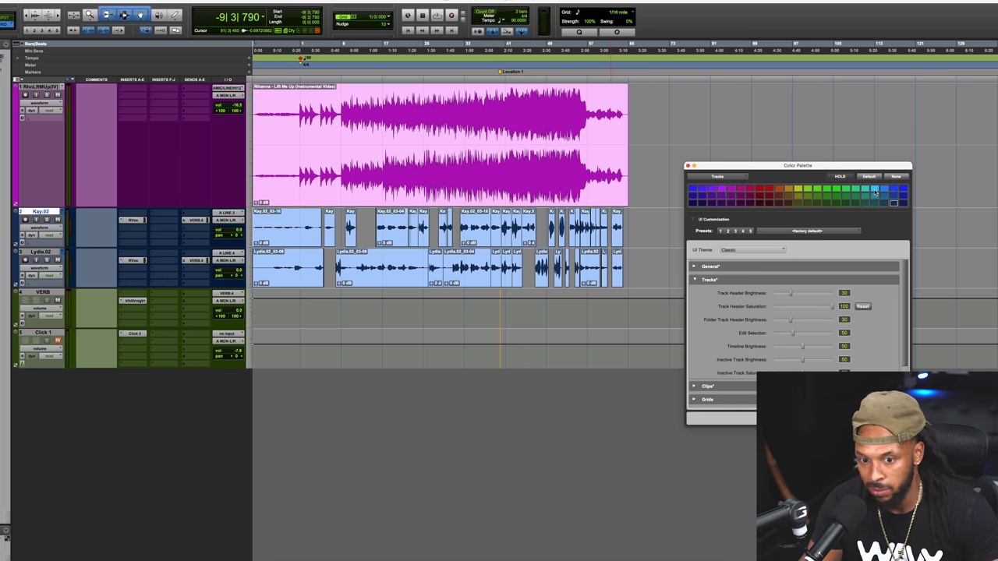
{"action": "left_click", "coordinate": [872, 191]}
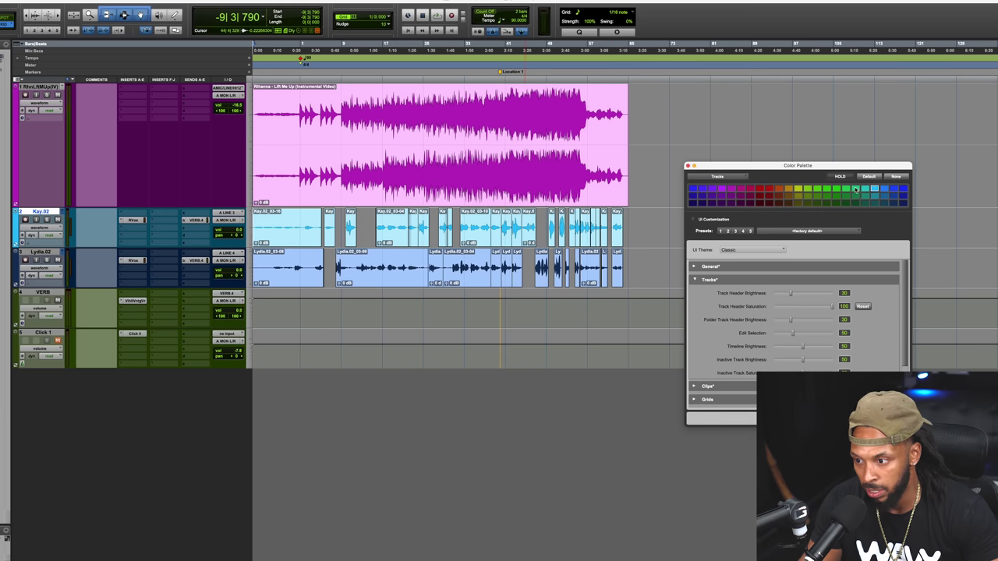
{"action": "left_click", "coordinate": [803, 190]}
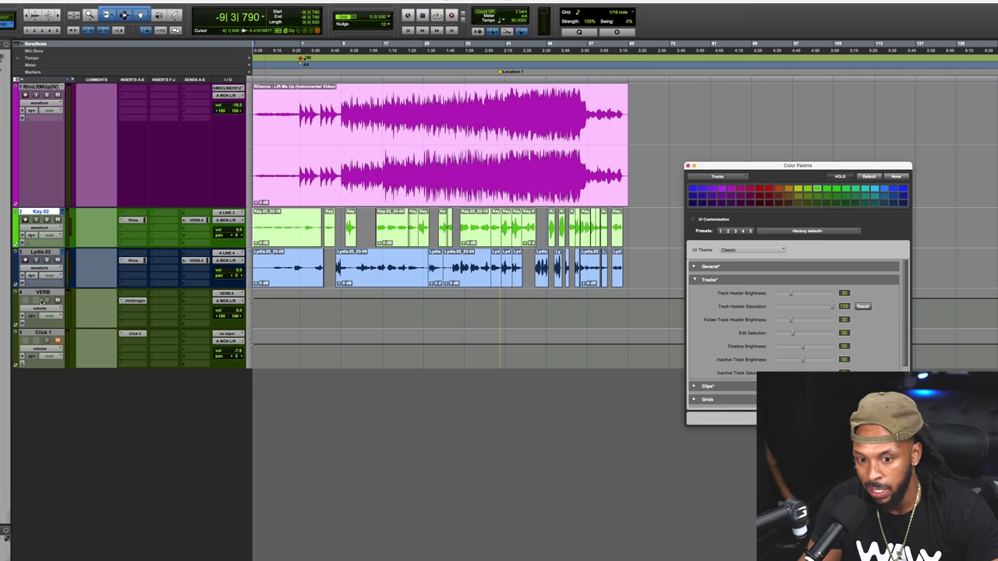
{"action": "left_click", "coordinate": [42, 252]}
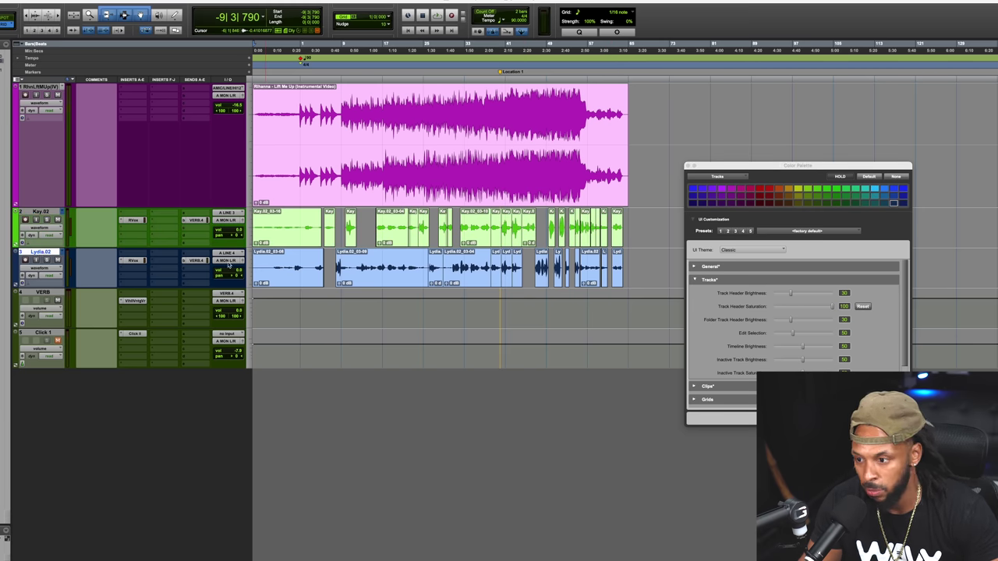
{"action": "left_click", "coordinate": [709, 189]}
{"action": "left_click", "coordinate": [710, 194]}
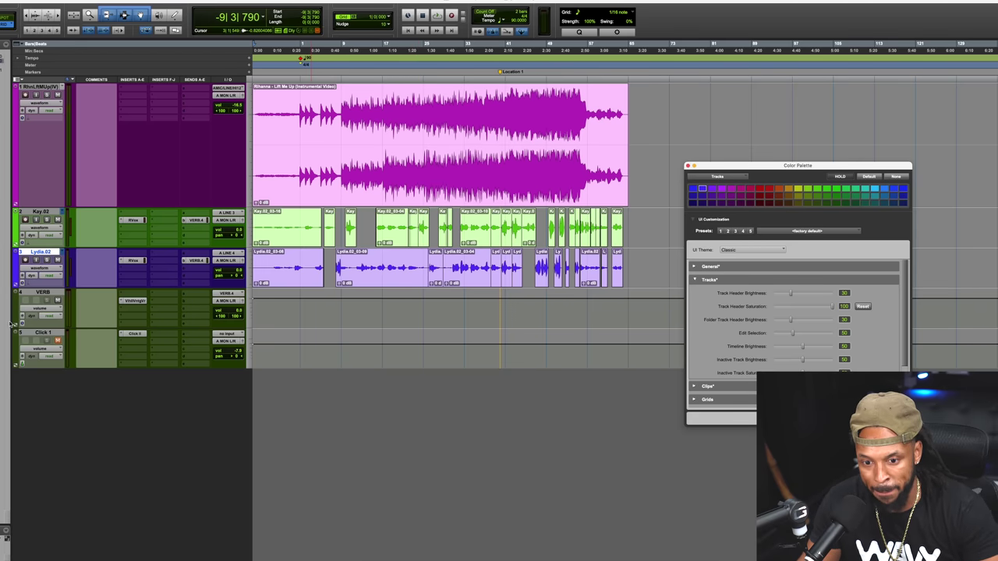
Increase the height of the green vocal track and close the Color Palette
{"action": "left_click", "coordinate": [47, 293]}
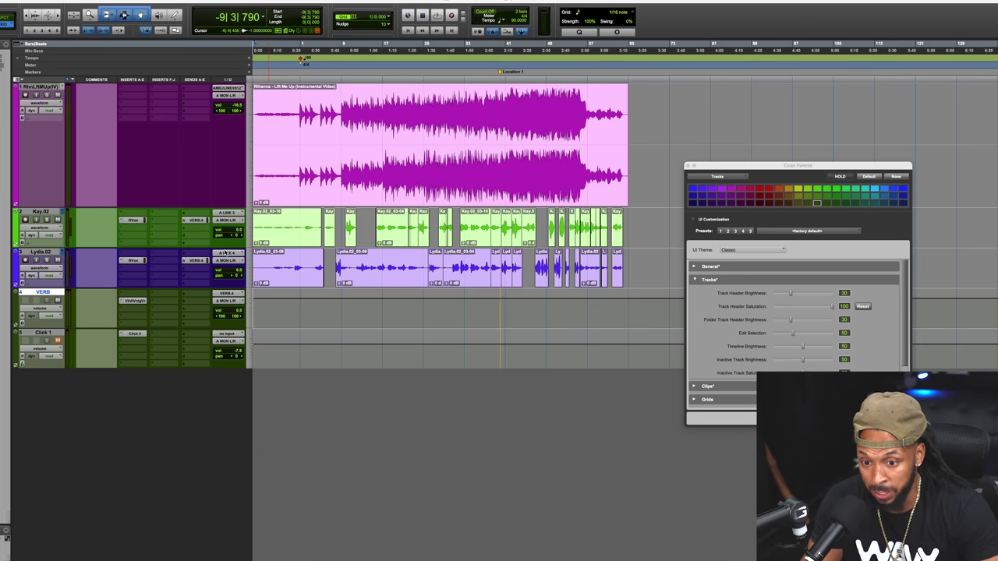
{"action": "left_click_drag", "start_coordinate": [224, 254], "coordinate": [229, 284]}
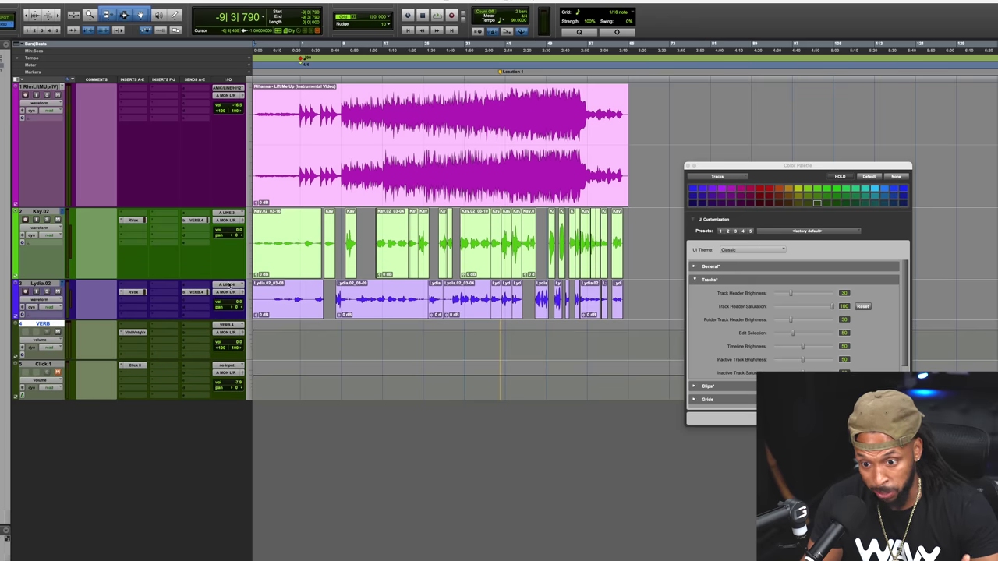
{"action": "left_click", "coordinate": [301, 219]}
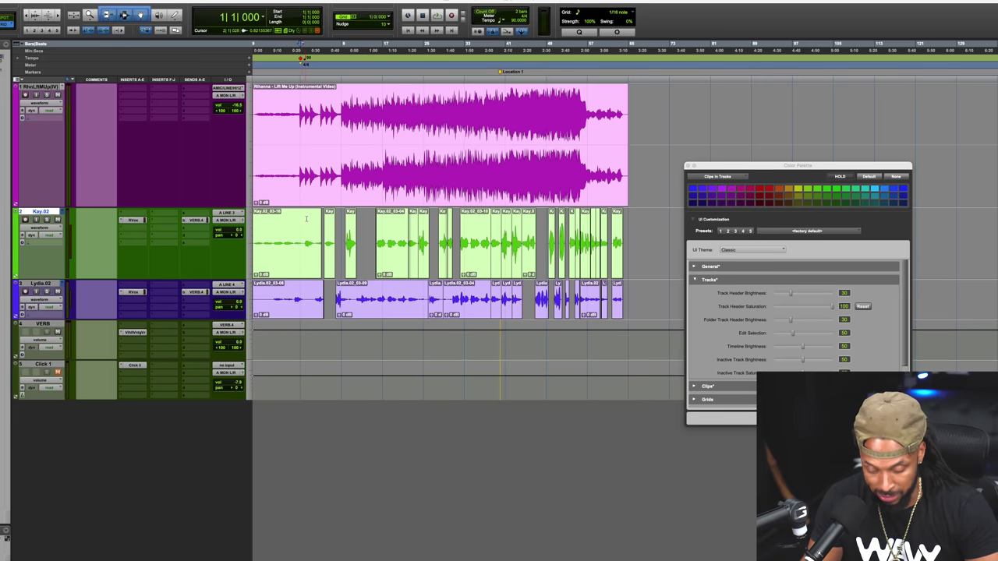
{"action": "key", "text": "t"}
{"action": "key", "text": "t"}
{"action": "key", "text": "t"}
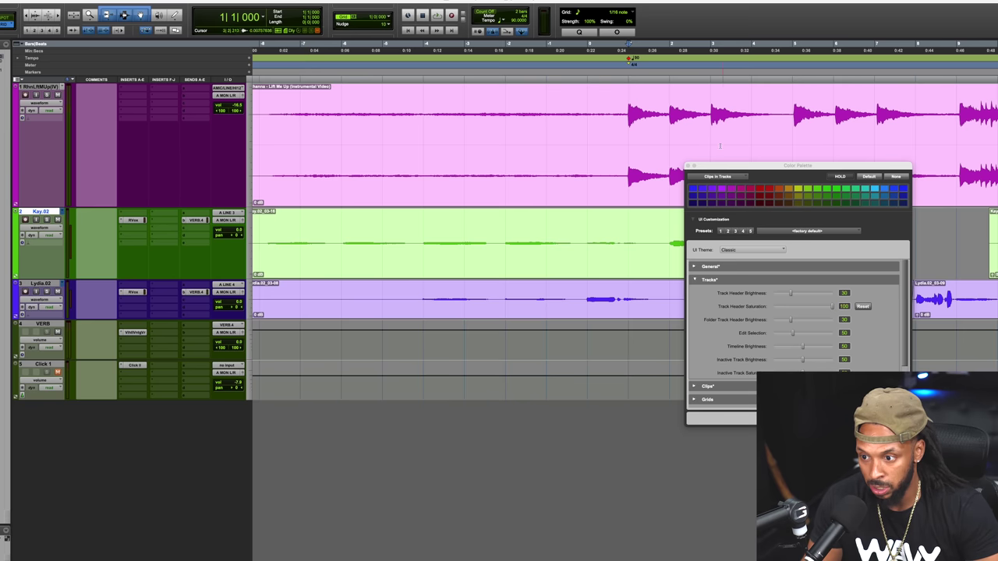
{"action": "left_click", "coordinate": [689, 167]}
Split the green vocal's opening clip at 1|3|897, trim and fade in its start, and raise the first part's clip gain
{"action": "left_click", "coordinate": [658, 229]}
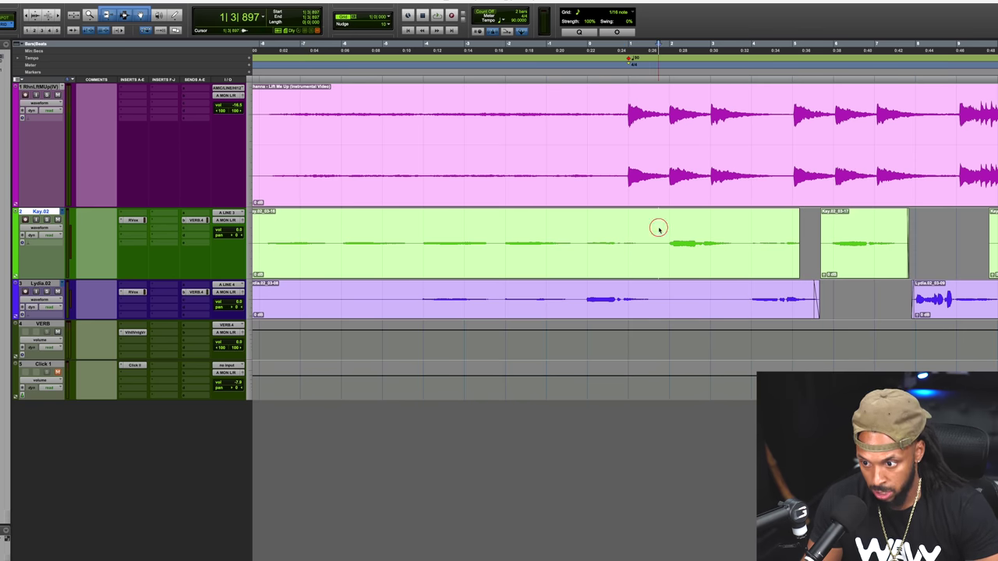
{"action": "key", "text": "r"}
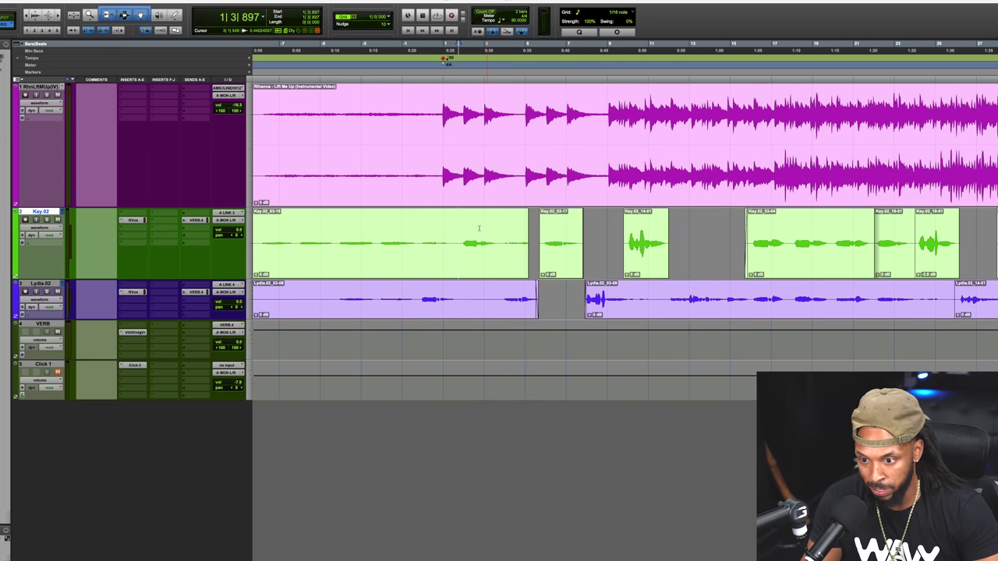
{"action": "key", "text": "b"}
{"action": "left_click_drag", "start_coordinate": [256, 275], "coordinate": [258, 270]}
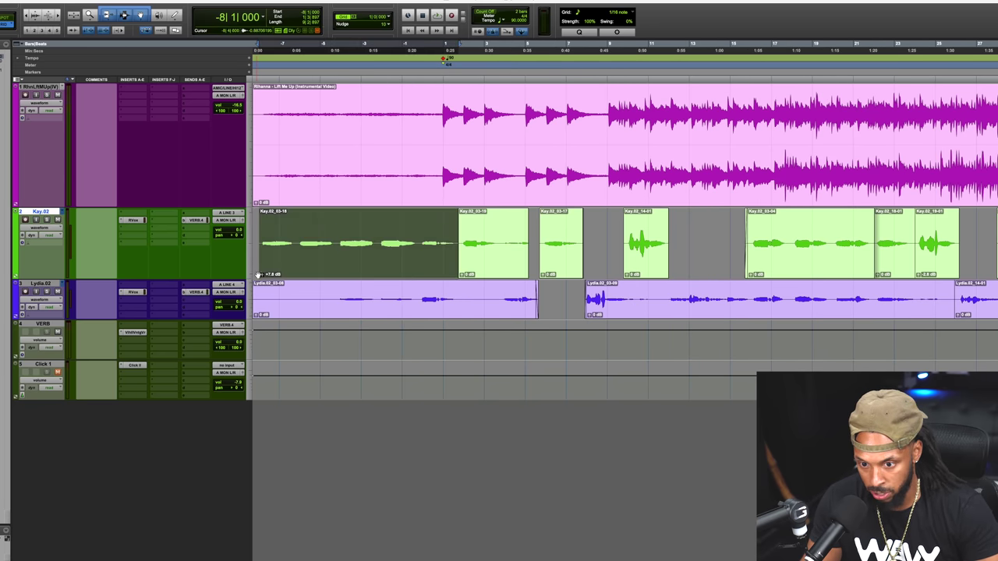
{"action": "left_click_drag", "start_coordinate": [257, 275], "coordinate": [262, 216]}
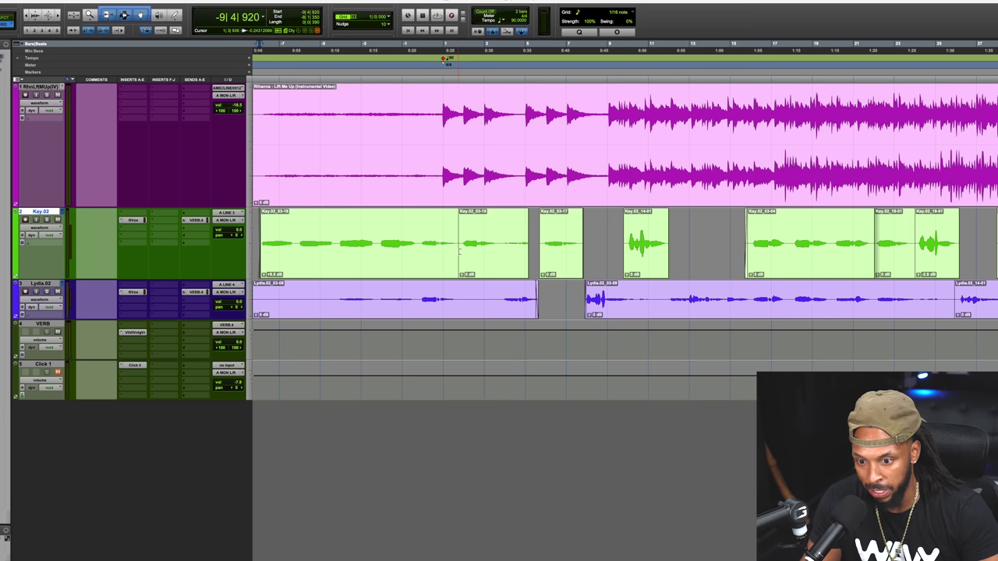
Trim the start of the violet vocal's opening clip to -5|2|796 and raise its clip gain
{"action": "left_click", "coordinate": [328, 287]}
{"action": "key", "text": "a"}
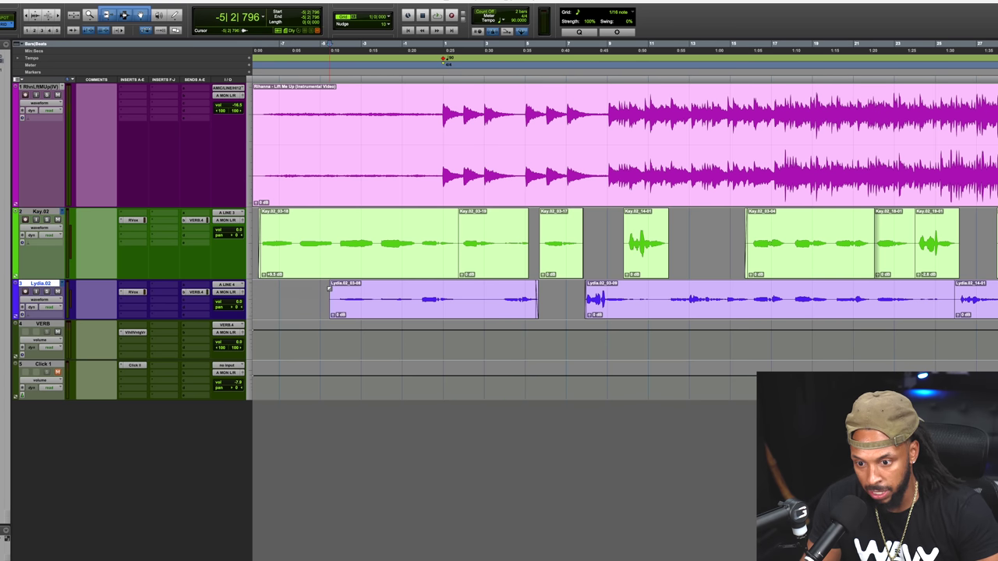
{"action": "left_click_drag", "start_coordinate": [333, 316], "coordinate": [335, 282]}
Delete the near-silent section of the violet vocal from 1|4|521 to 3|4|083
{"action": "left_click", "coordinate": [415, 288]}
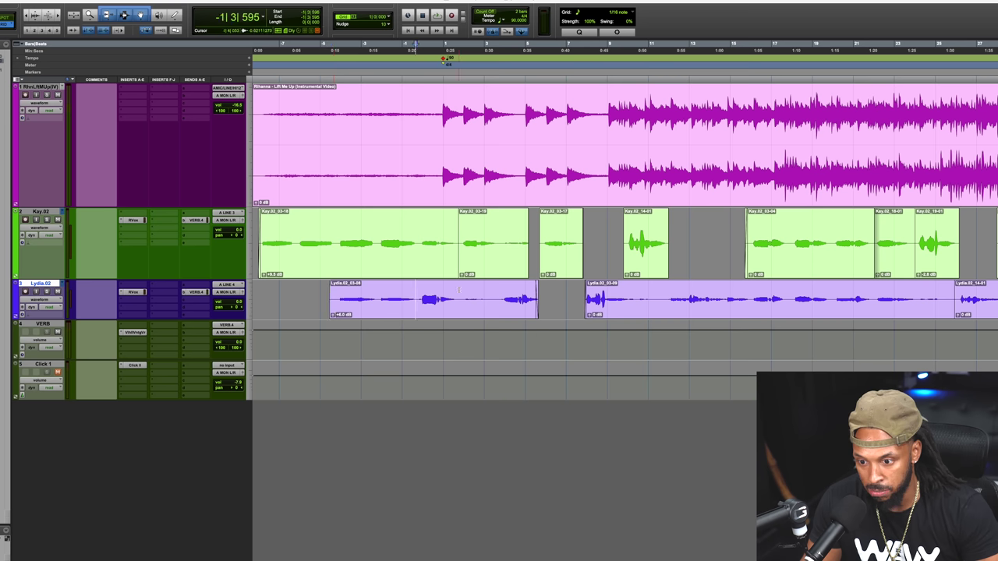
{"action": "left_click_drag", "start_coordinate": [460, 291], "coordinate": [499, 313]}
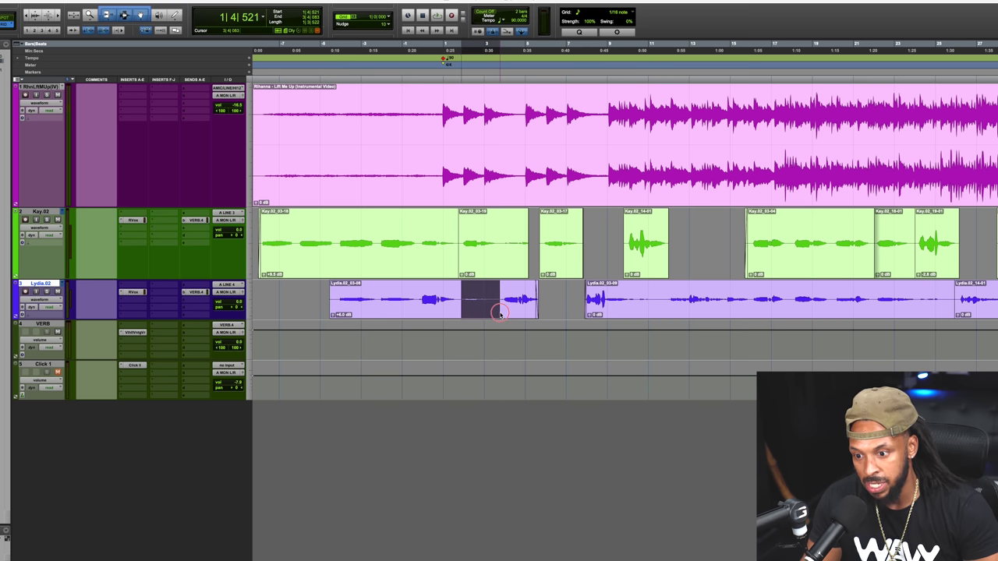
{"action": "key", "text": "Delete"}
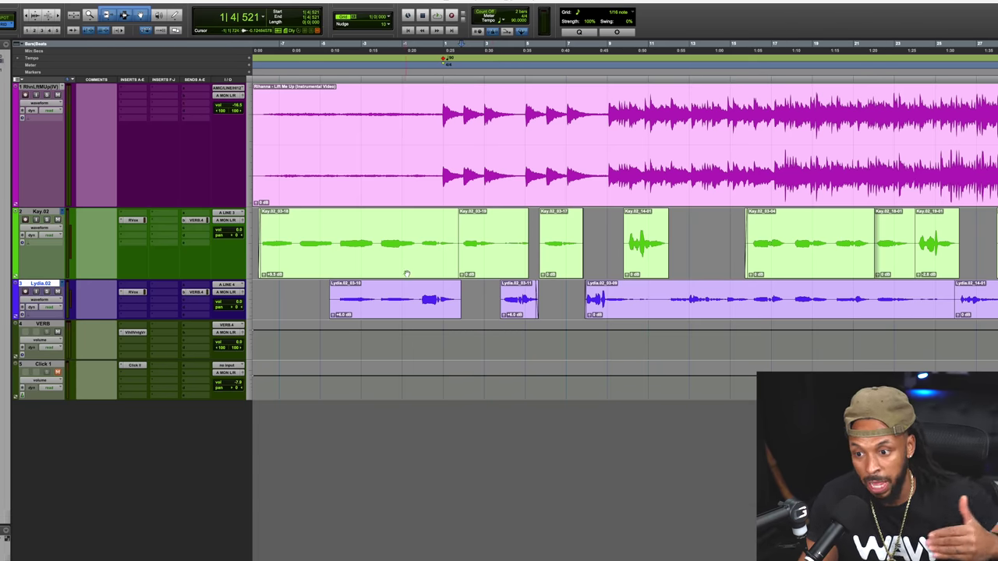
Trim the end of the green vocal's second clip to 3|4|083 and add fades at both of its edges
{"action": "left_click", "coordinate": [502, 233]}
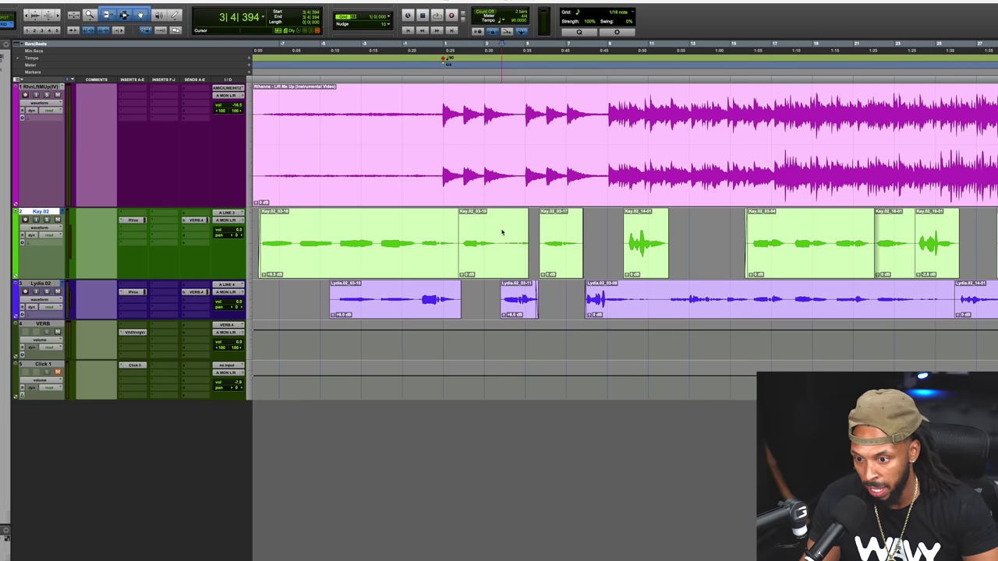
{"action": "key", "text": "KP_2"}
{"action": "key", "text": "s"}
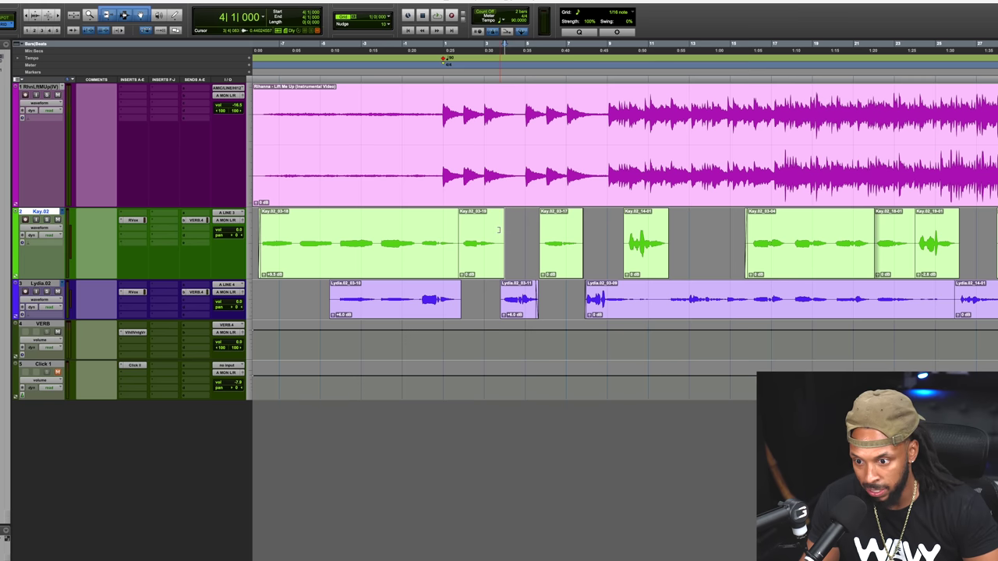
{"action": "left_click", "coordinate": [477, 231]}
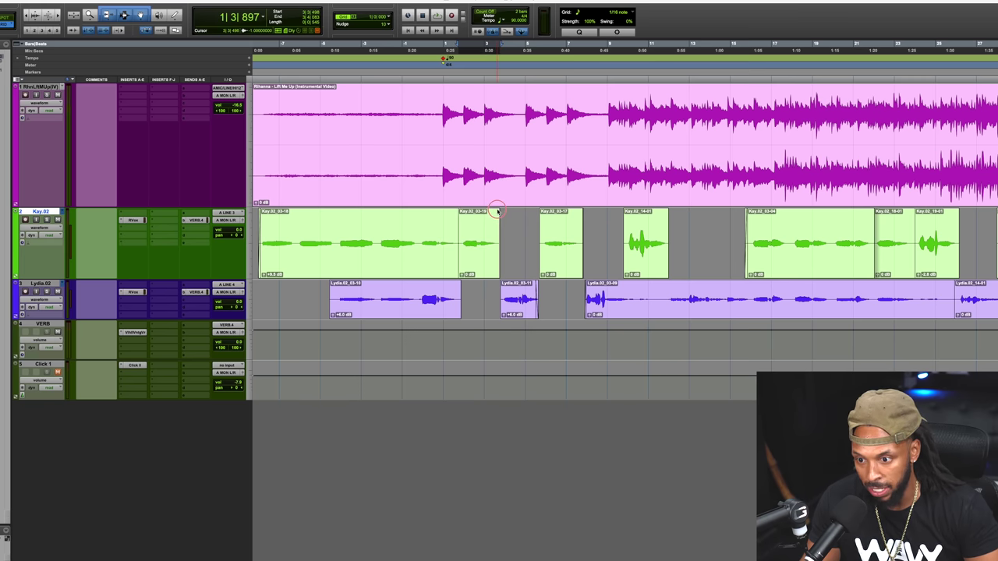
{"action": "left_click_drag", "start_coordinate": [458, 274], "coordinate": [459, 272]}
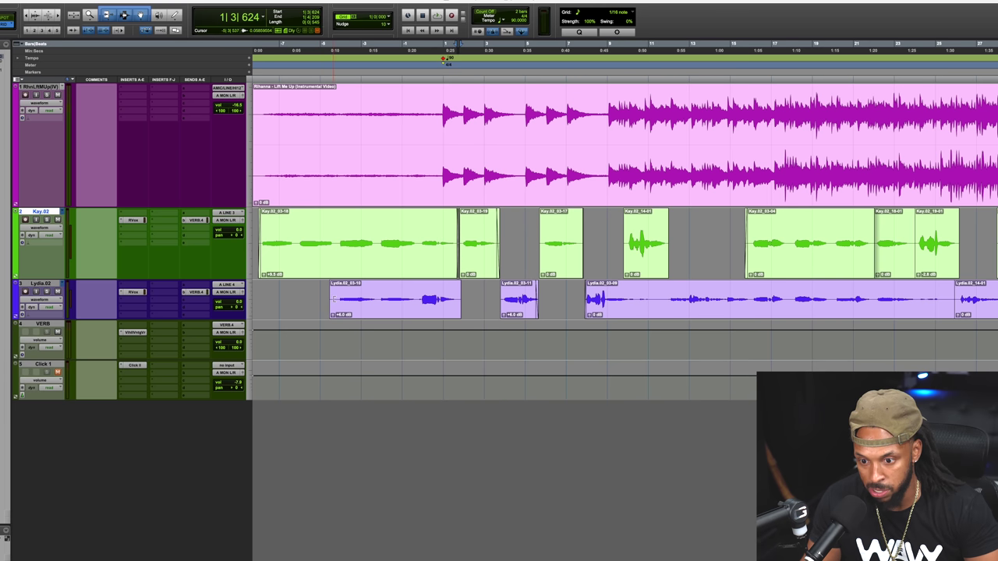
Trim the violet vocal's opening clip start slightly, fade both its edges, and fade in the green vocal's third clip
{"action": "left_click_drag", "start_coordinate": [333, 297], "coordinate": [336, 296]}
{"action": "left_click", "coordinate": [355, 293]}
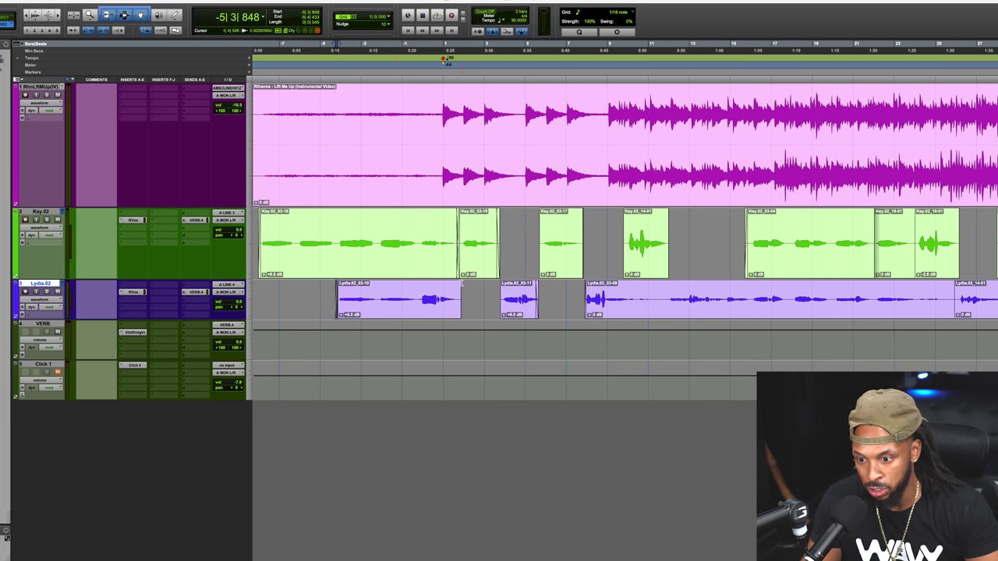
{"action": "left_click", "coordinate": [461, 285]}
{"action": "scroll", "coordinate": [496, 296], "scroll_direction": "right", "scroll_amount": 3}
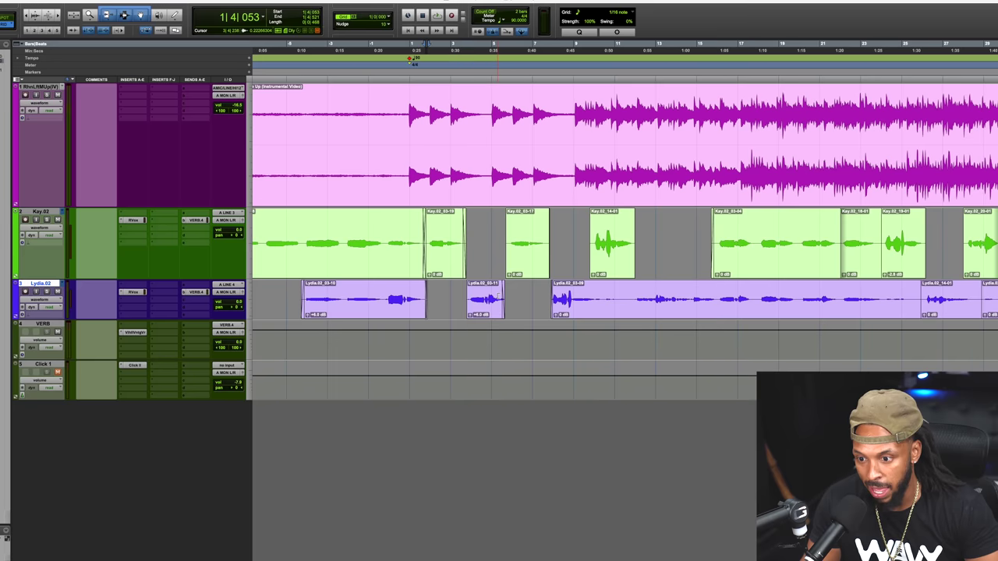
{"action": "left_click_drag", "start_coordinate": [495, 217], "coordinate": [498, 217]}
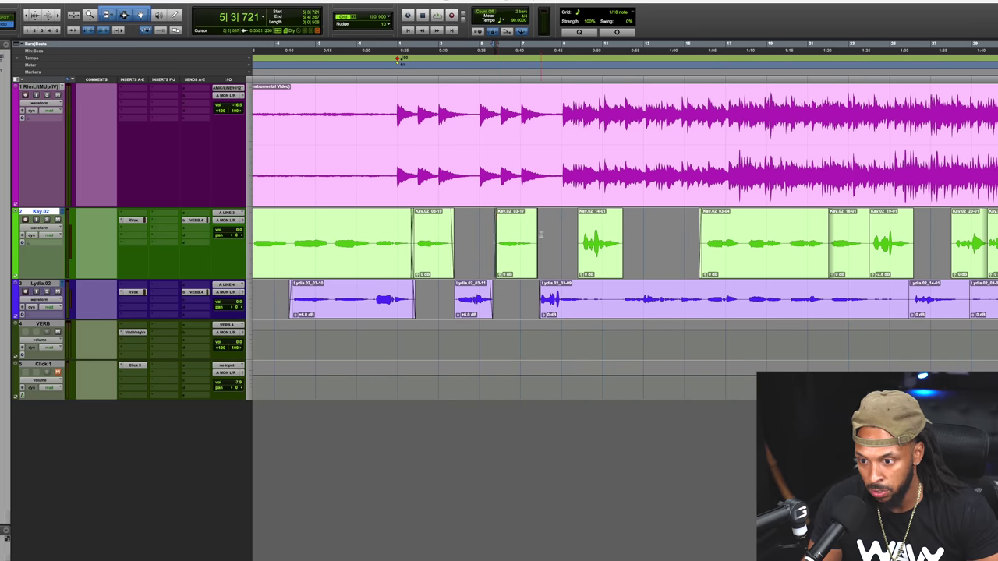
Play the session from 8|2|713 to hear how the violet vocal's phrase ends near bar 10
{"action": "left_click", "coordinate": [570, 287]}
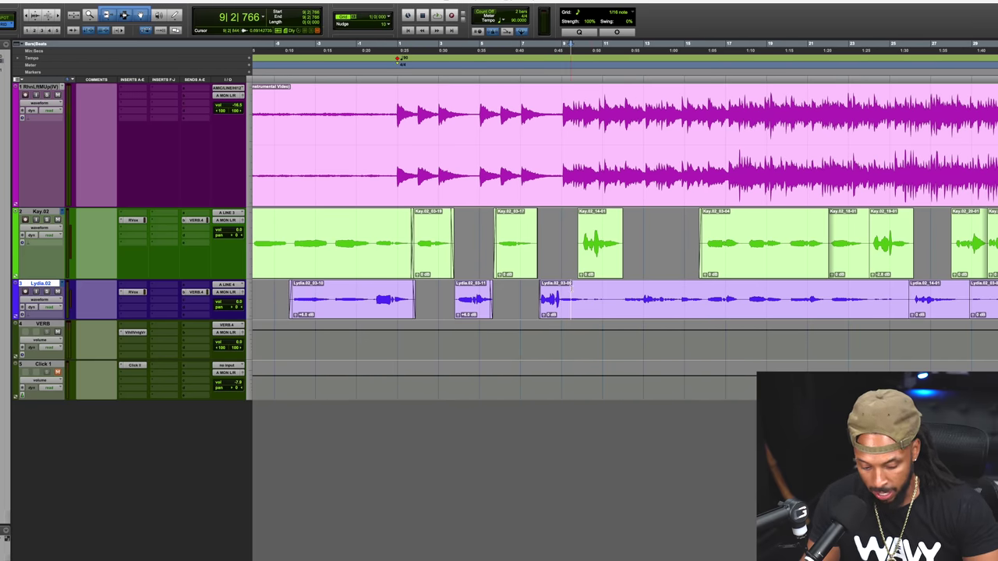
{"action": "key", "text": "t"}
{"action": "key", "text": "t"}
{"action": "scroll", "coordinate": [626, 318], "scroll_direction": "right", "scroll_amount": 8}
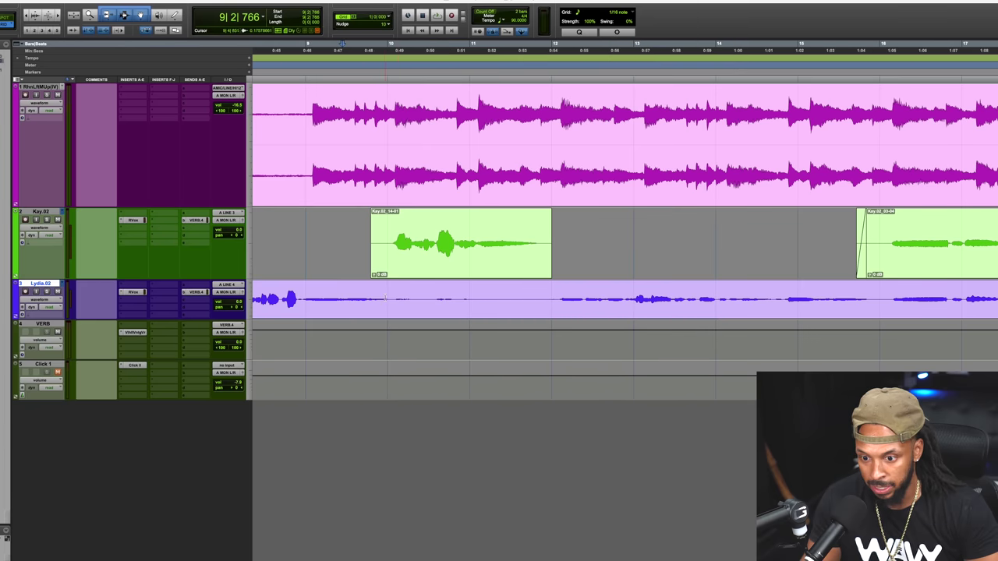
{"action": "left_click", "coordinate": [309, 293]}
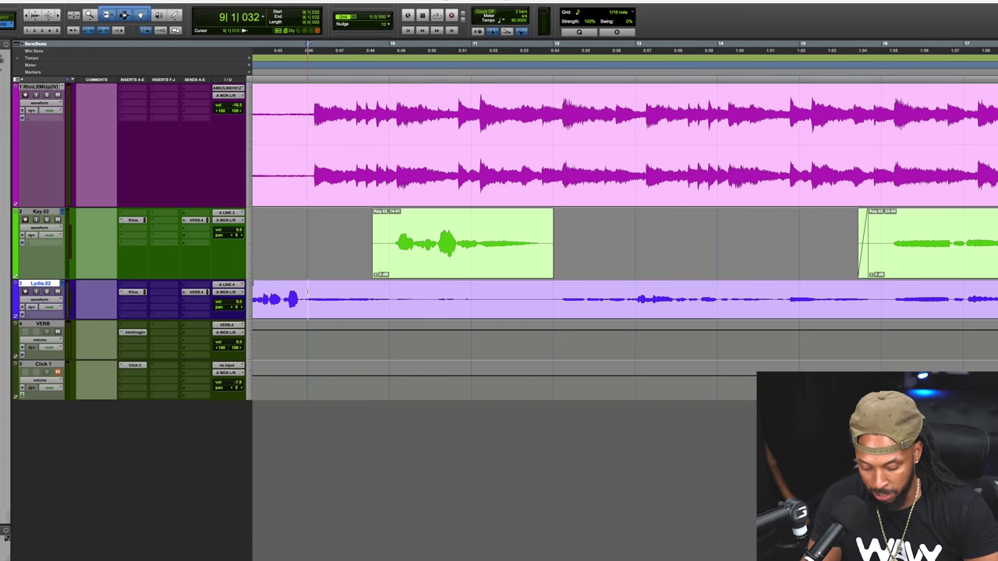
{"action": "key", "text": "r"}
{"action": "left_click", "coordinate": [446, 296]}
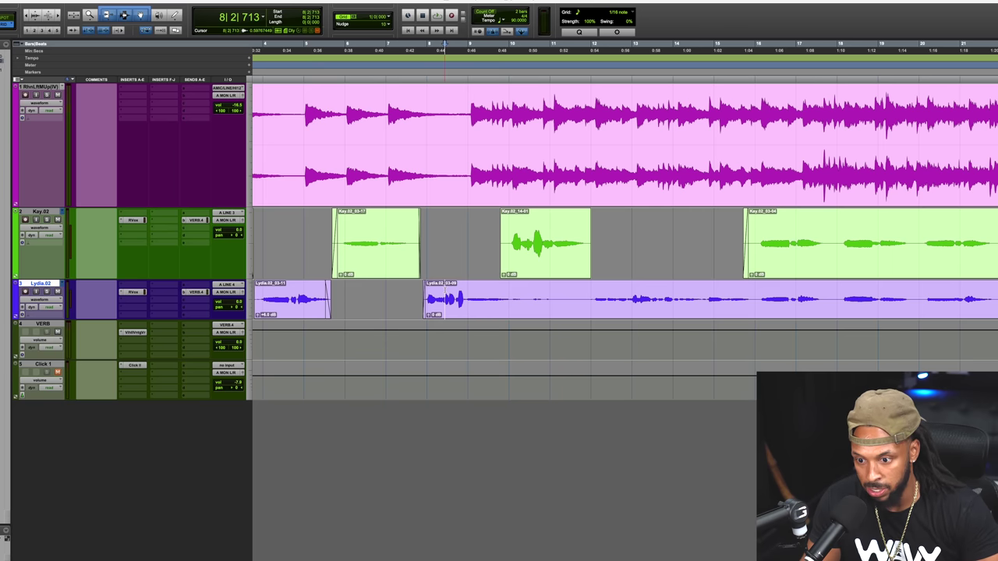
{"action": "key", "text": "space"}
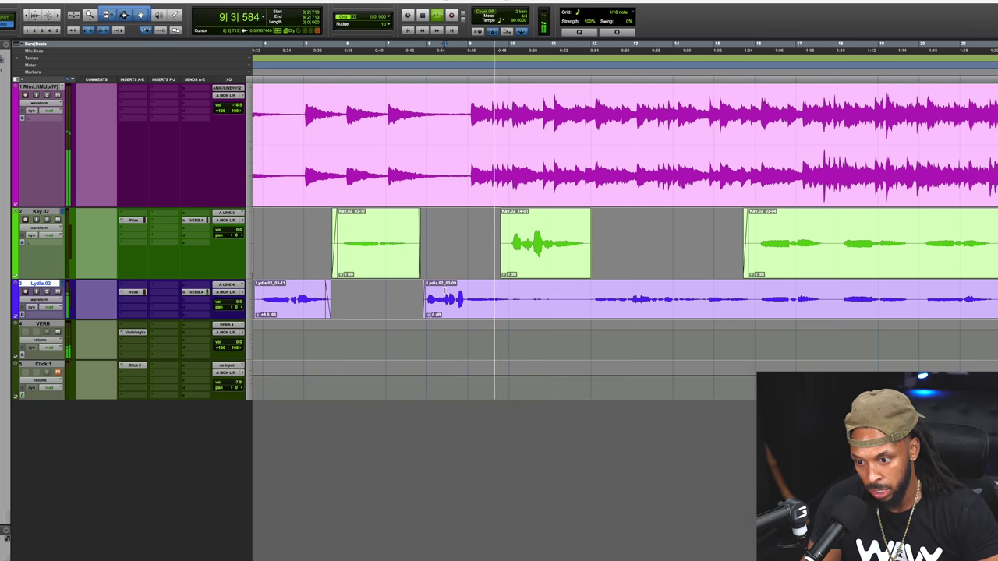
{"action": "key", "text": "space"}
Delete the near-silent section of the violet vocal from 10|1|222 to about bar 12 and fade out the clip before it
{"action": "left_click", "coordinate": [510, 290]}
{"action": "left_click_drag", "start_coordinate": [511, 291], "coordinate": [590, 312]}
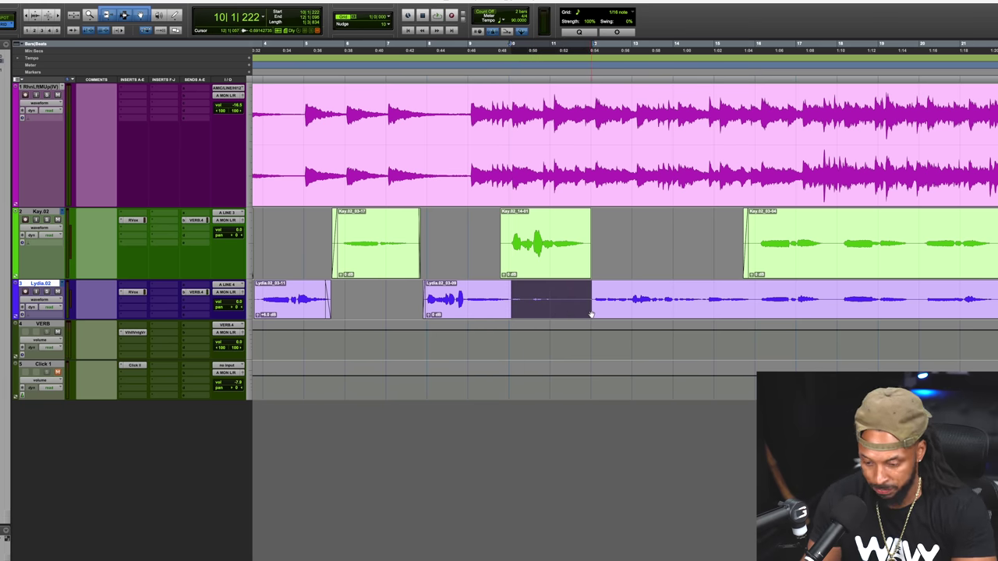
{"action": "key", "text": "Delete"}
{"action": "left_click_drag", "start_coordinate": [509, 284], "coordinate": [508, 284]}
Trim the green vocal clip's start to 9|4|910, fade both its edges, and fade in the violet clip from 12|1|096
{"action": "left_click_drag", "start_coordinate": [504, 230], "coordinate": [507, 221]}
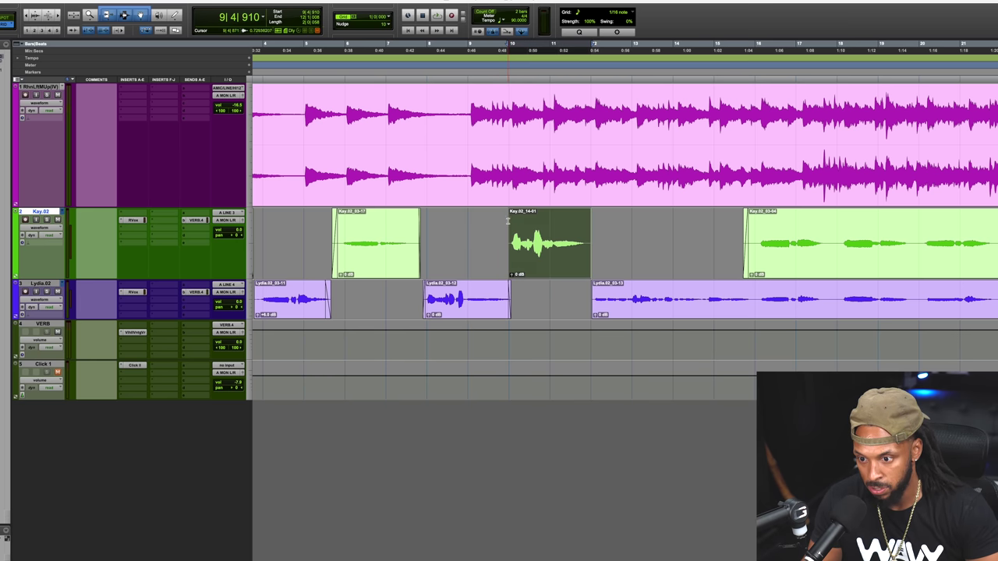
{"action": "left_click", "coordinate": [549, 226]}
{"action": "left_click_drag", "start_coordinate": [587, 221], "coordinate": [585, 222]}
{"action": "left_click_drag", "start_coordinate": [594, 286], "coordinate": [596, 285]}
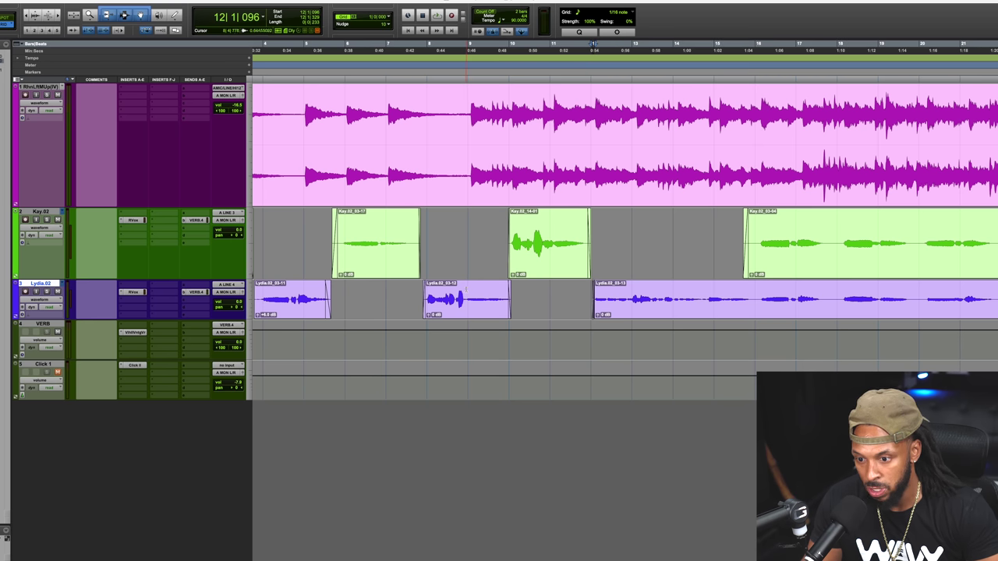
Examine the violet vocal's quiet tail from 8|4|701 to 10|1|728
{"action": "left_click_drag", "start_coordinate": [466, 290], "coordinate": [516, 299]}
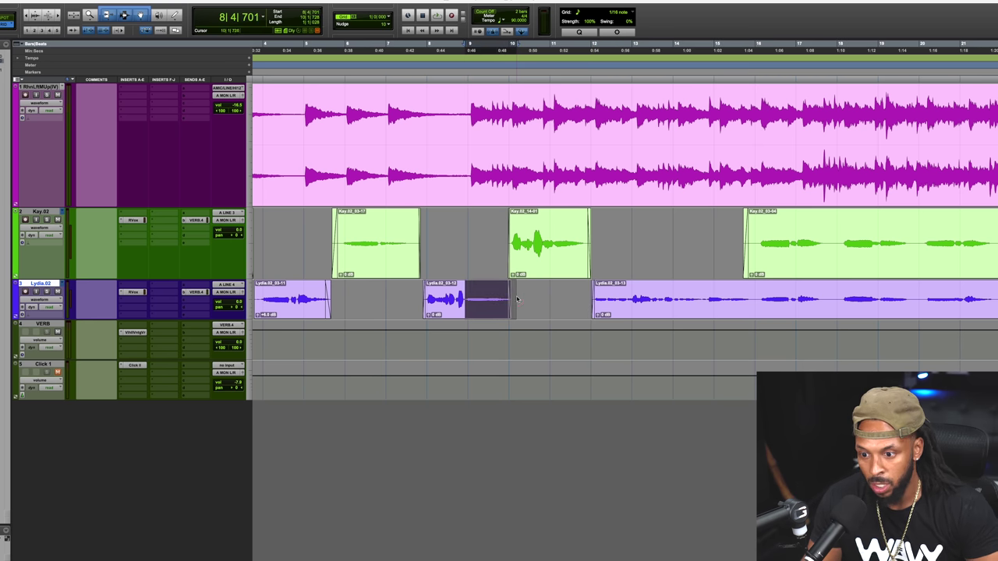
{"action": "key", "text": "t"}
{"action": "key", "text": "t"}
{"action": "key", "text": "r"}
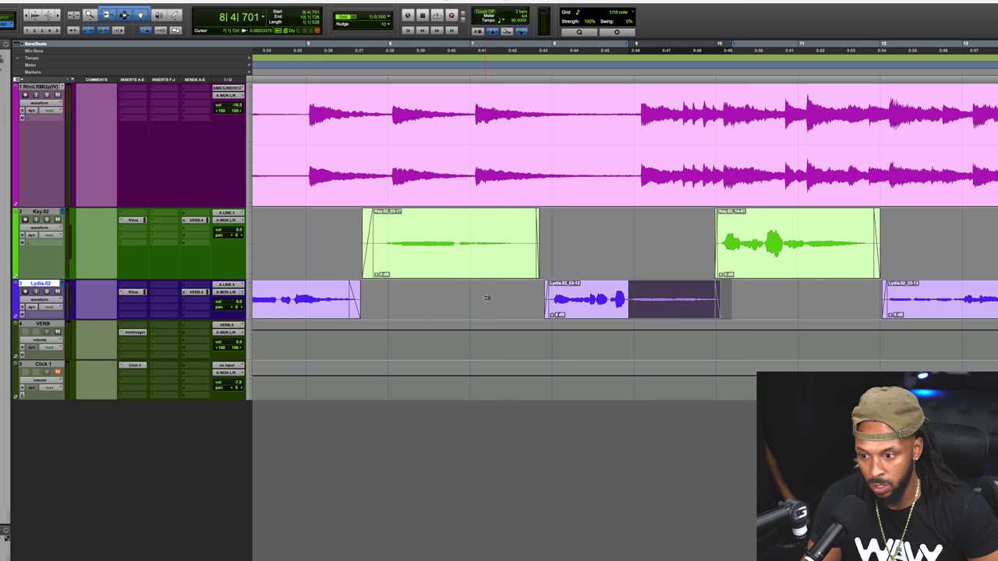
{"action": "left_click", "coordinate": [640, 285]}
{"action": "key", "text": "r"}
{"action": "key", "text": "r"}
{"action": "key", "text": "r"}
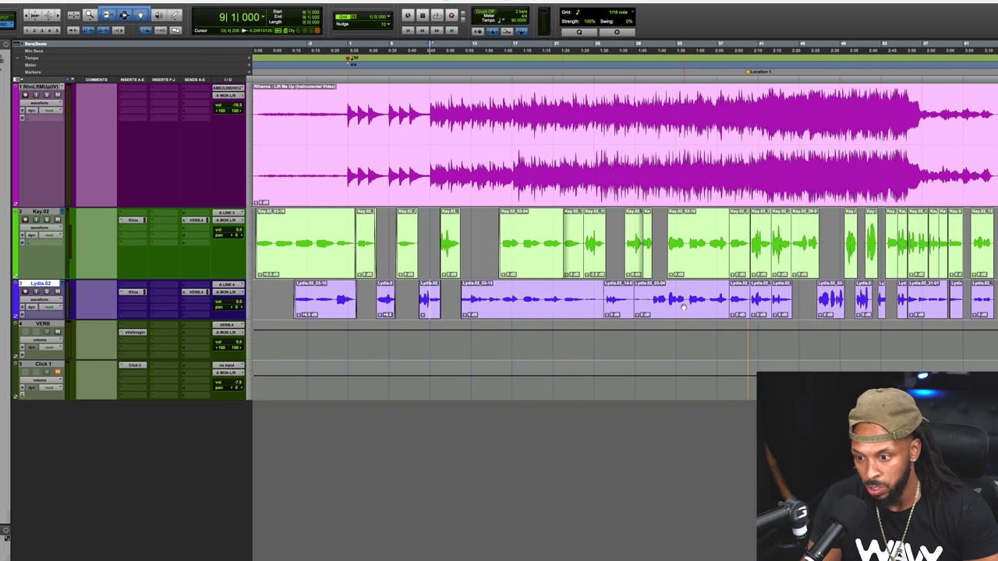
Play the session from bar 16, where the green vocal re-enters
{"action": "left_click", "coordinate": [549, 307]}
{"action": "key", "text": "t"}
{"action": "key", "text": "t"}
{"action": "key", "text": "t"}
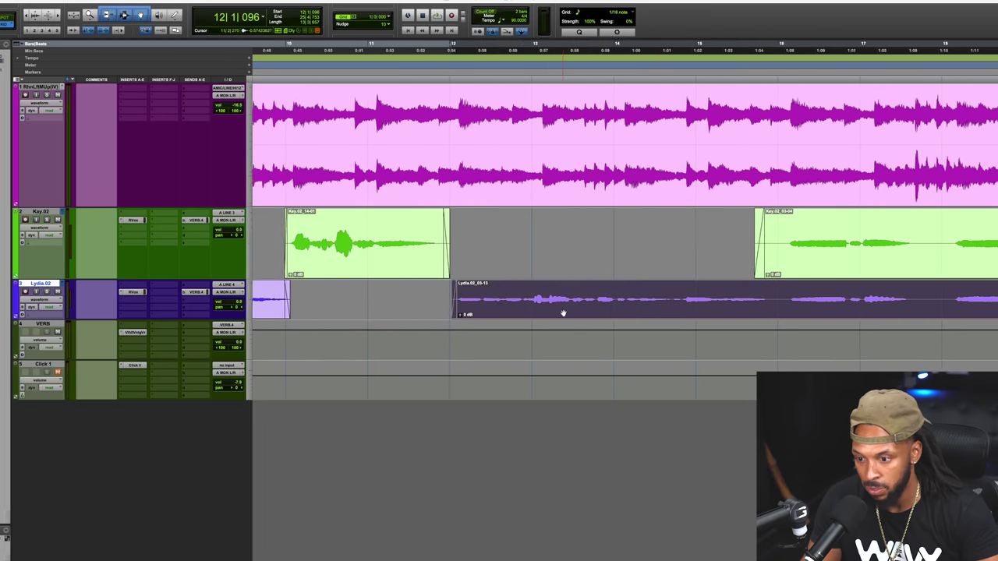
{"action": "key", "text": "r"}
{"action": "key", "text": "r"}
{"action": "key", "text": "r"}
{"action": "key", "text": "r"}
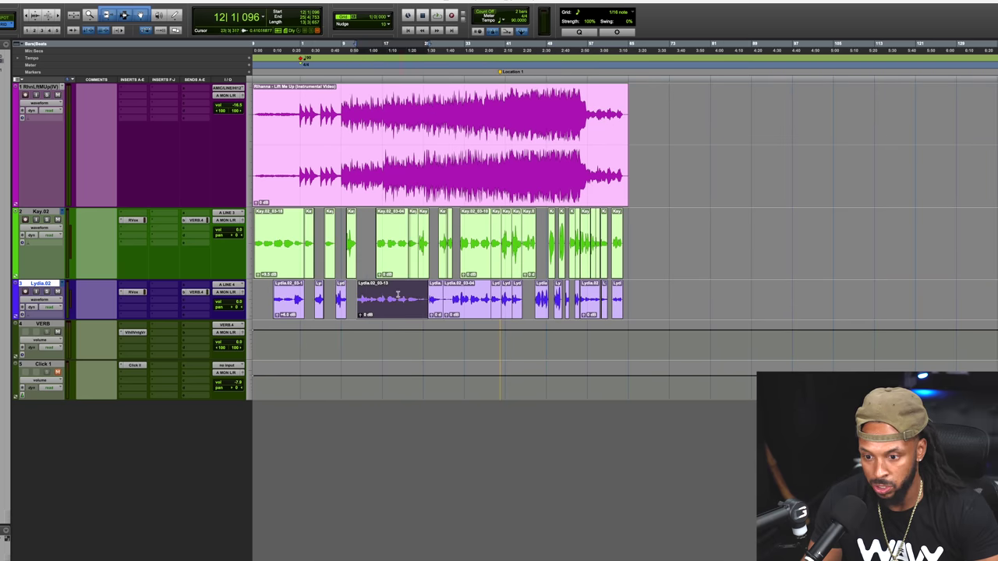
{"action": "left_click", "coordinate": [394, 296]}
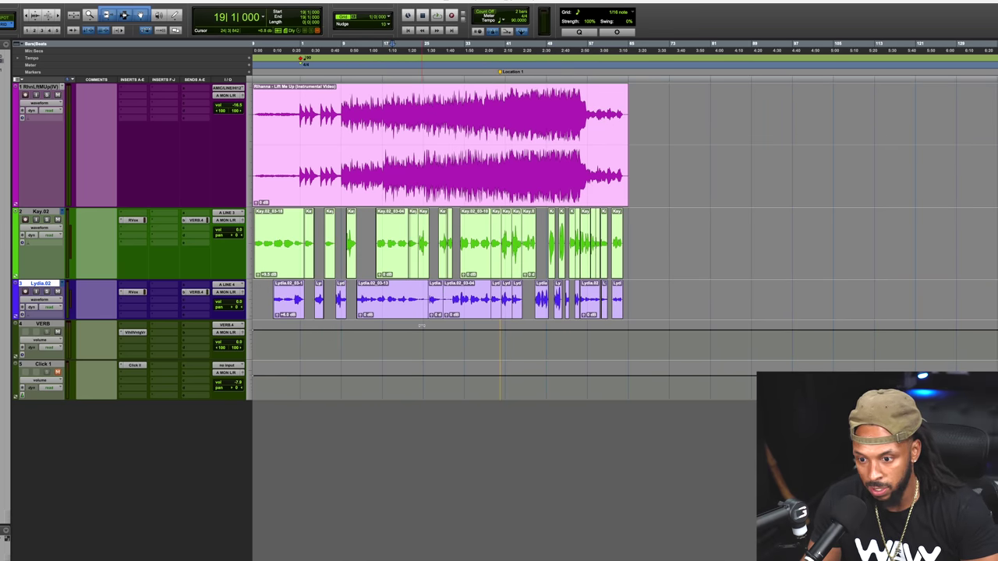
{"action": "key", "text": "t"}
{"action": "key", "text": "t"}
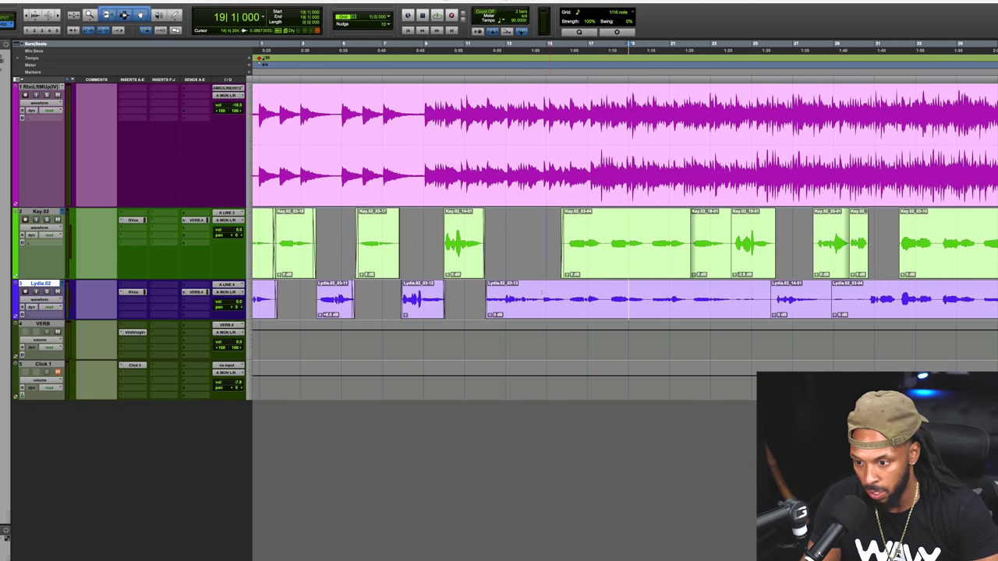
{"action": "left_click", "coordinate": [570, 287]}
{"action": "key", "text": "space"}
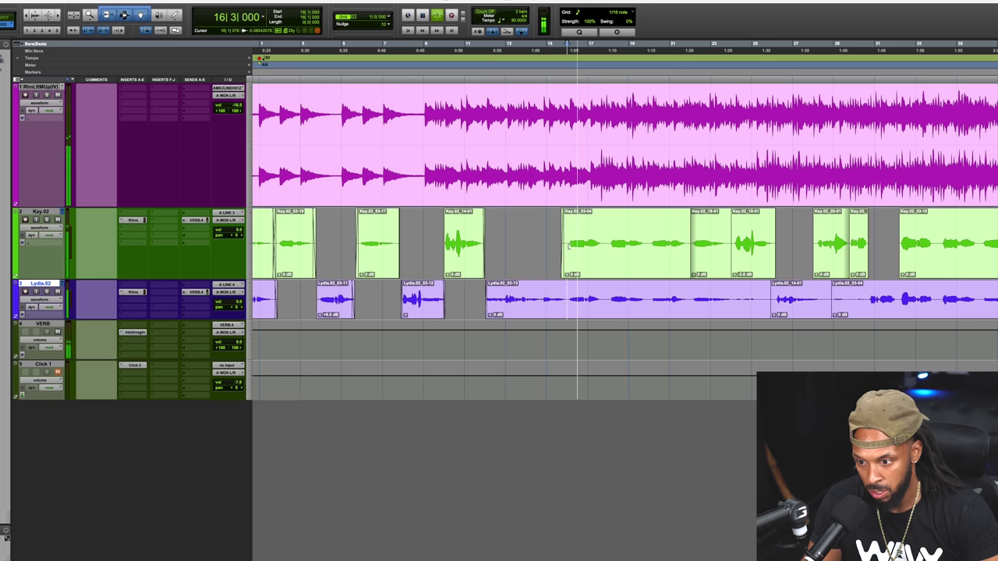
Crossfade the two adjoining green vocal clips that meet near bar 22
{"action": "left_click", "coordinate": [568, 245]}
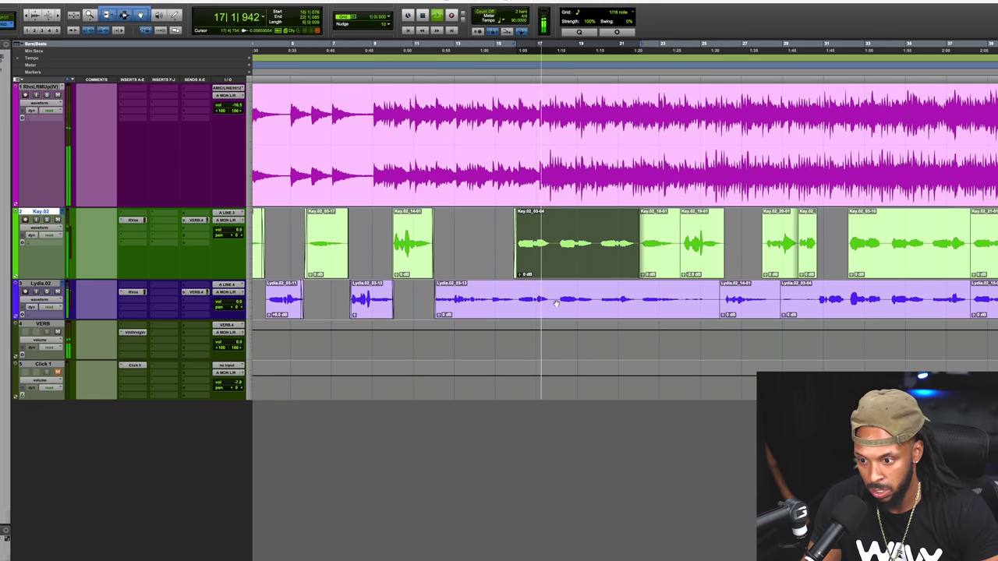
{"action": "left_click", "coordinate": [557, 237]}
{"action": "key", "text": "t"}
{"action": "key", "text": "t"}
{"action": "key", "text": "r"}
{"action": "key", "text": "r"}
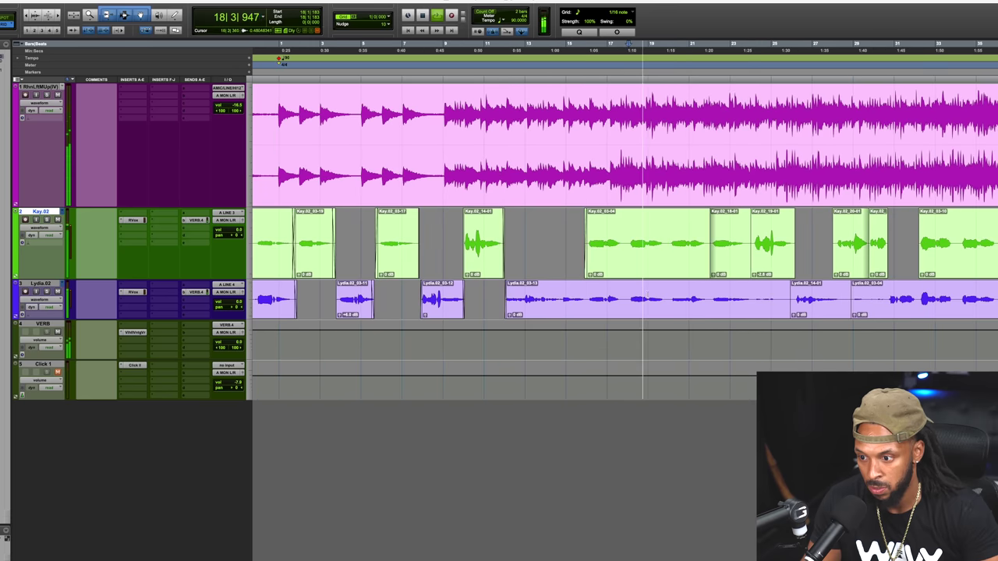
{"action": "left_click", "coordinate": [710, 269]}
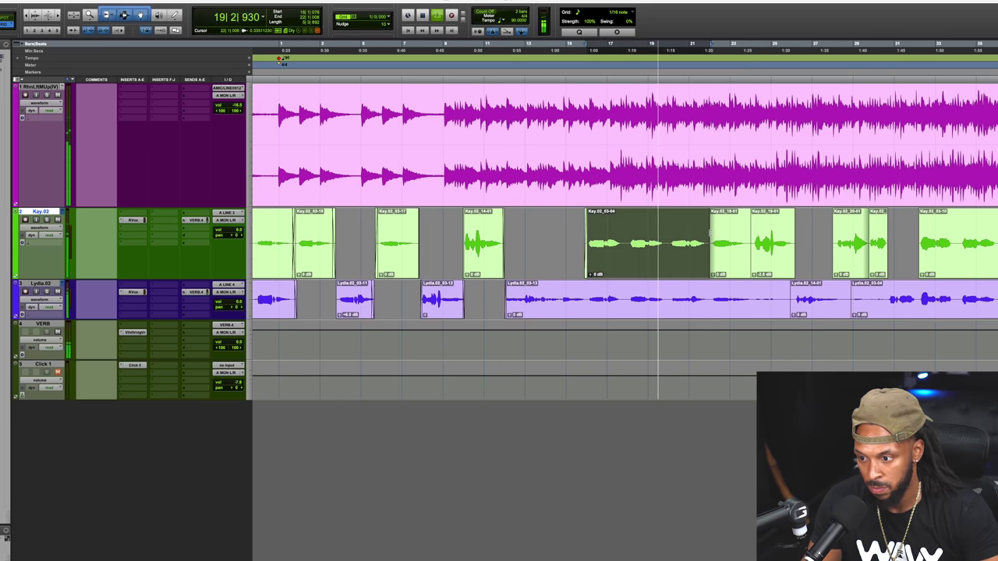
{"action": "left_click_drag", "start_coordinate": [710, 272], "coordinate": [712, 272]}
{"action": "scroll", "coordinate": [711, 302], "scroll_direction": "right", "scroll_amount": 3}
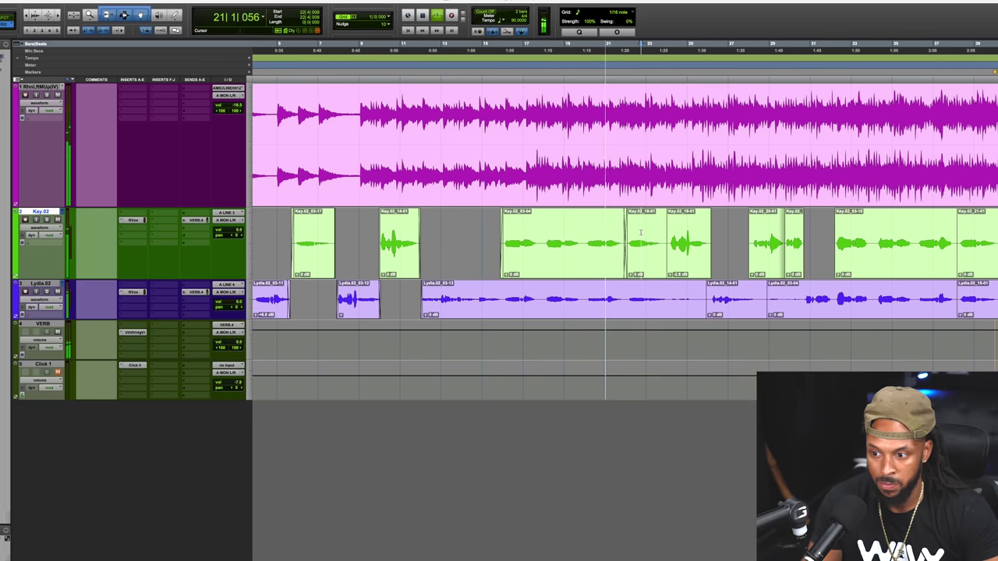
Separate the adjoining green vocal clips just before bar 24 with a fade-out and a fade-in around a small gap
{"action": "scroll", "coordinate": [663, 286], "scroll_direction": "right", "scroll_amount": 2}
{"action": "left_click", "coordinate": [624, 253]}
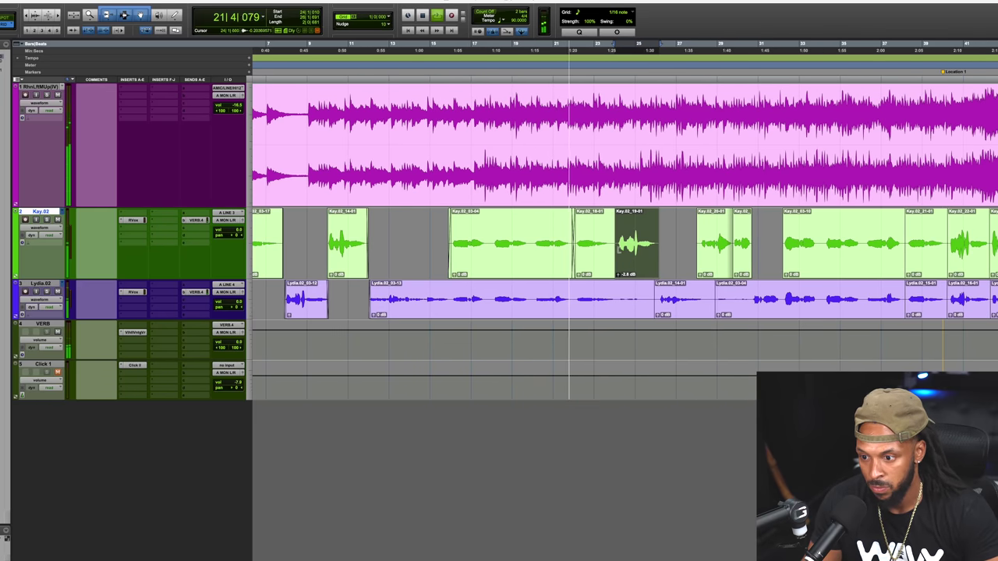
{"action": "left_click_drag", "start_coordinate": [614, 242], "coordinate": [611, 219]}
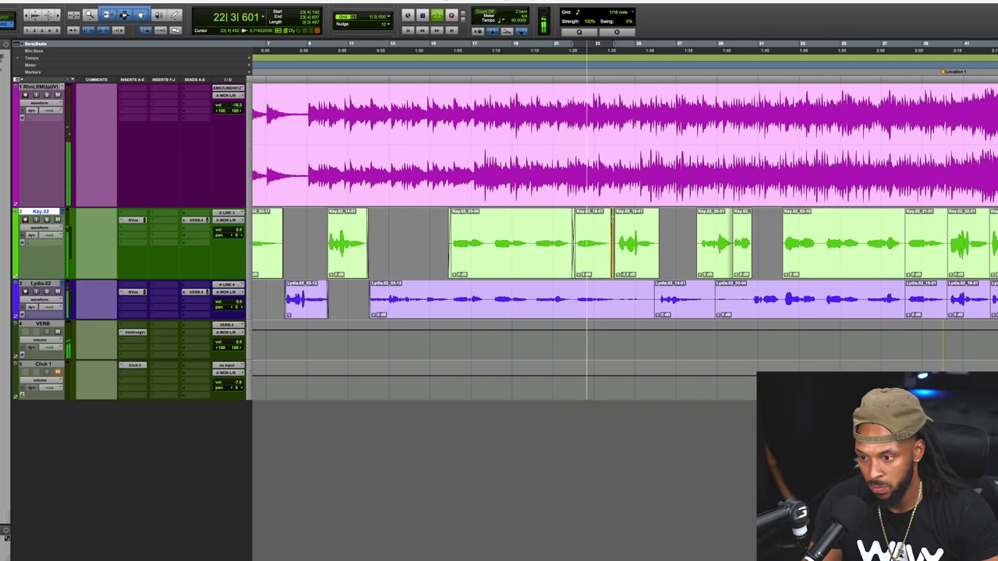
Trim the long violet clip's end to about bar 24 with a fade-out, and start the following clip at 26|1|222 with a fade-in
{"action": "left_click", "coordinate": [617, 287]}
{"action": "key", "text": "s"}
{"action": "left_click_drag", "start_coordinate": [616, 285], "coordinate": [657, 287]}
Start the violet clip after bar 30 at 30|3|151 with a fade-in, and end the clip before it at 28|3|044 with a fade-out
{"action": "scroll", "coordinate": [642, 303], "scroll_direction": "right", "scroll_amount": 2}
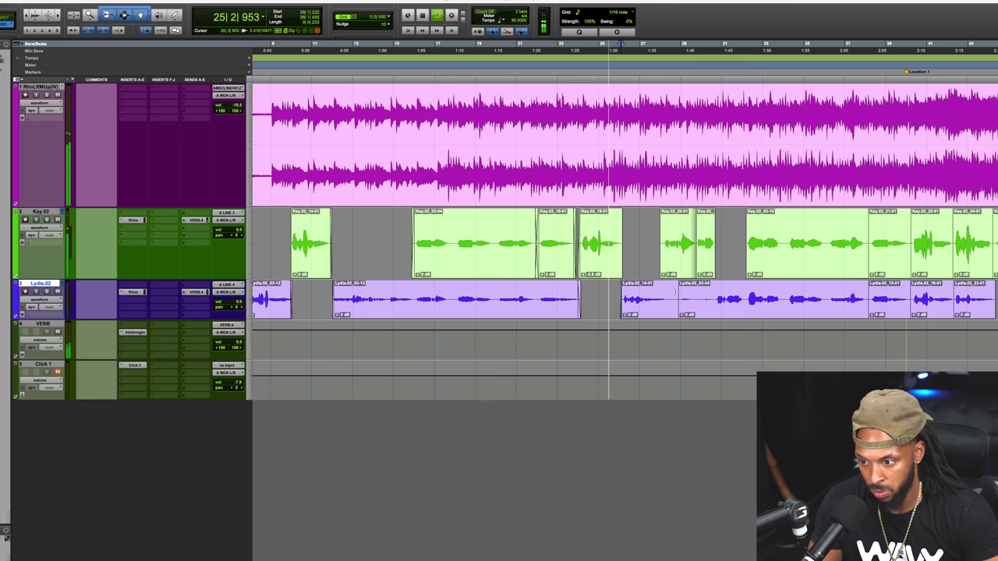
{"action": "left_click", "coordinate": [713, 290]}
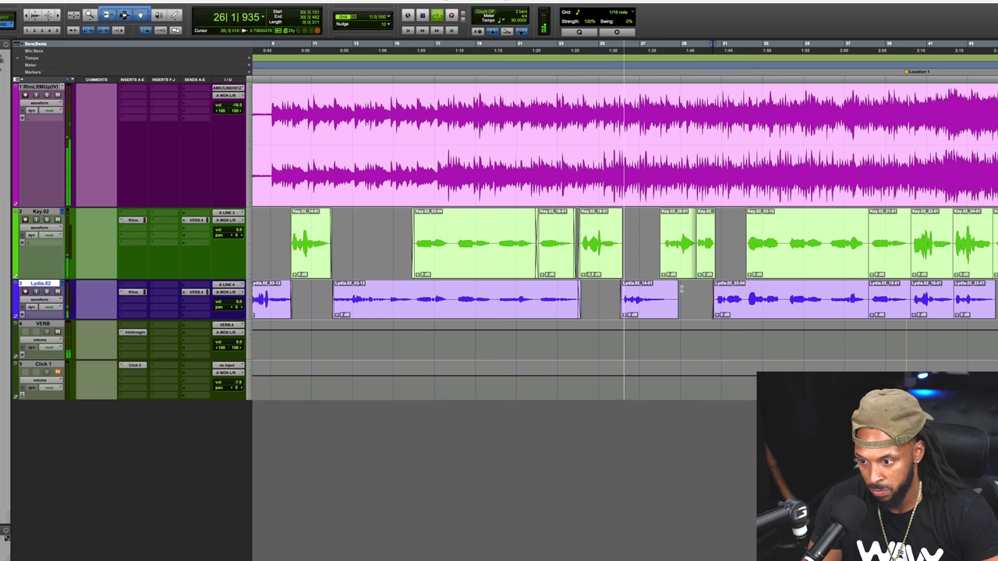
{"action": "left_click", "coordinate": [670, 288]}
{"action": "key", "text": "s"}
{"action": "left_click_drag", "start_coordinate": [668, 285], "coordinate": [667, 285]}
{"action": "key", "text": "super+z"}
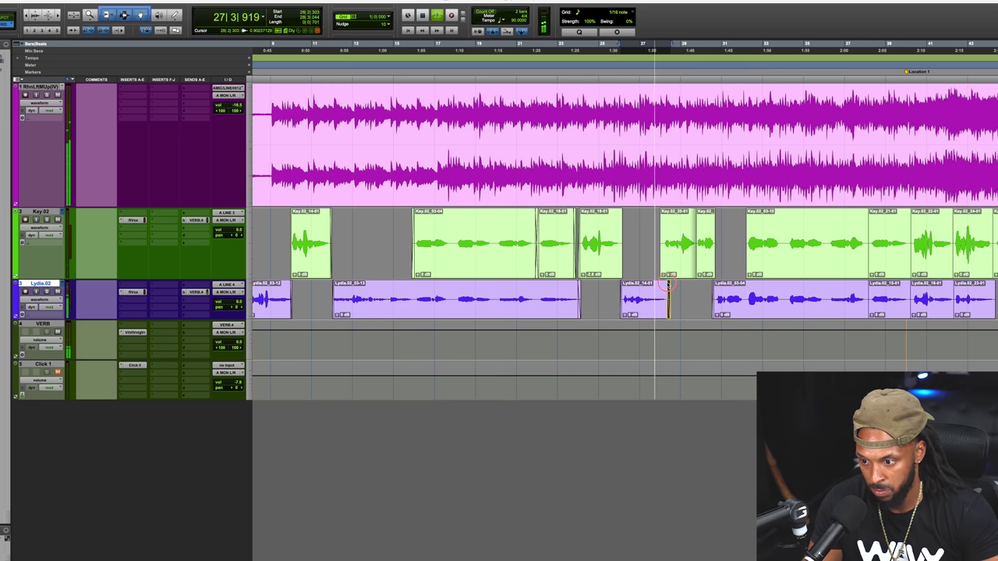
Trim the green clip's start to 28|1|484 with a fade-in, and crossfade its end into the following clip near 29|4
{"action": "left_click_drag", "start_coordinate": [661, 247], "coordinate": [666, 218]}
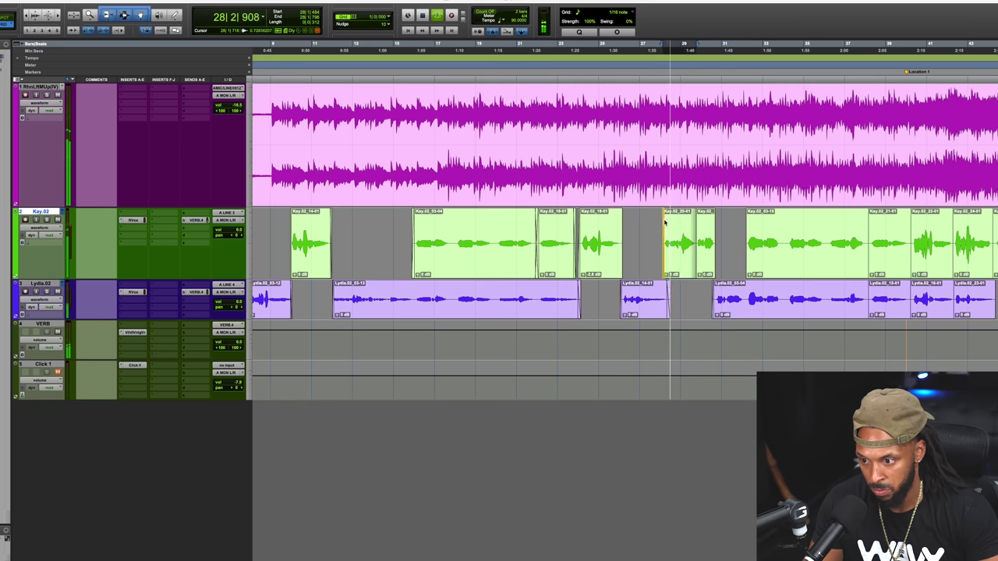
{"action": "left_click", "coordinate": [705, 268]}
{"action": "key", "text": "t"}
{"action": "key", "text": "t"}
{"action": "key", "text": "t"}
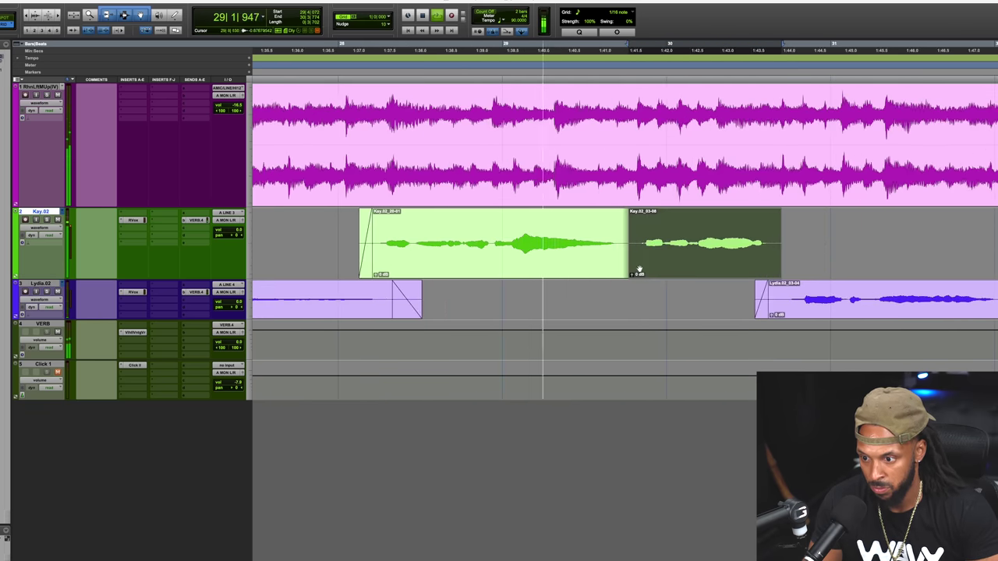
{"action": "left_click_drag", "start_coordinate": [630, 268], "coordinate": [639, 262]}
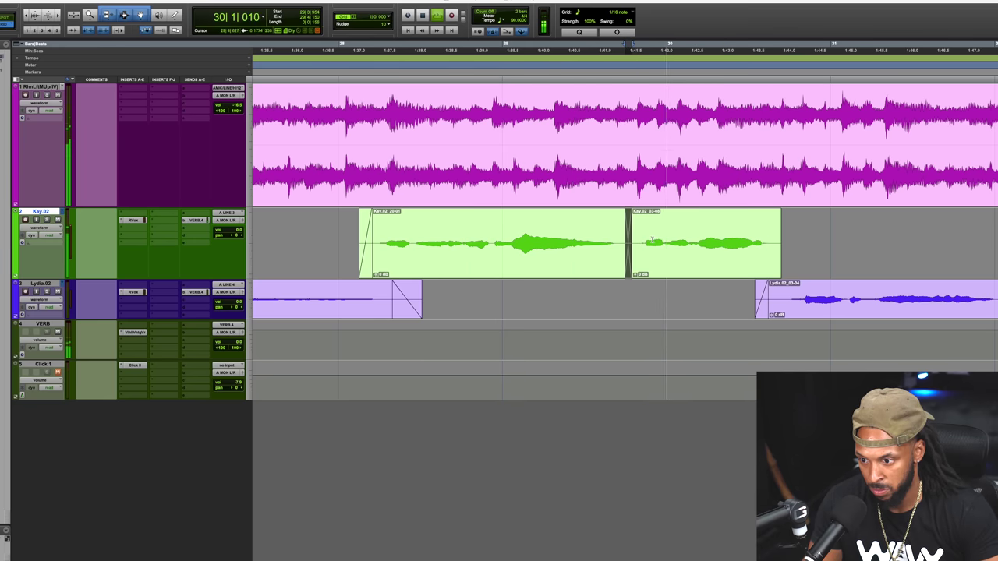
Trim and fade out the green clip's end after bar 30, and start the violet clip at 30|3|745 with a fade-in
{"action": "left_click_drag", "start_coordinate": [771, 231], "coordinate": [769, 231]}
{"action": "left_click", "coordinate": [780, 292]}
{"action": "key", "text": "a"}
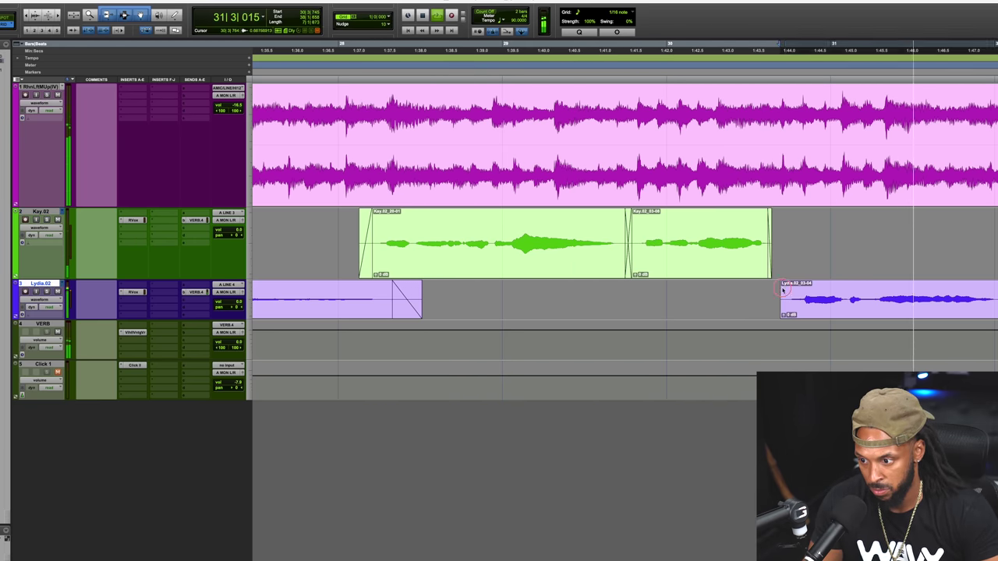
Fade in the start of the long green vocal clip at 32|1|737
{"action": "key", "text": "r"}
{"action": "key", "text": "r"}
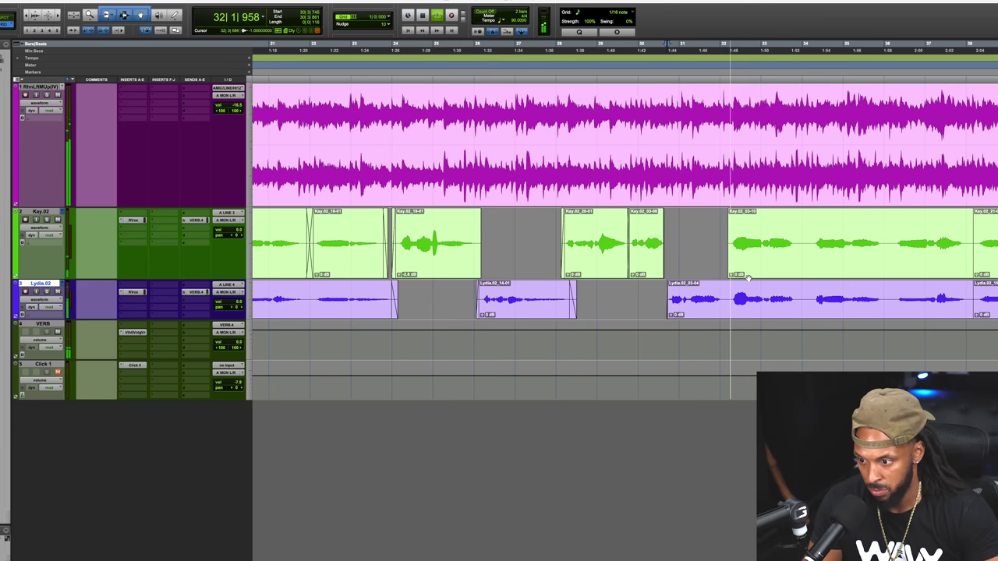
{"action": "scroll", "coordinate": [760, 318], "scroll_direction": "right", "scroll_amount": 3}
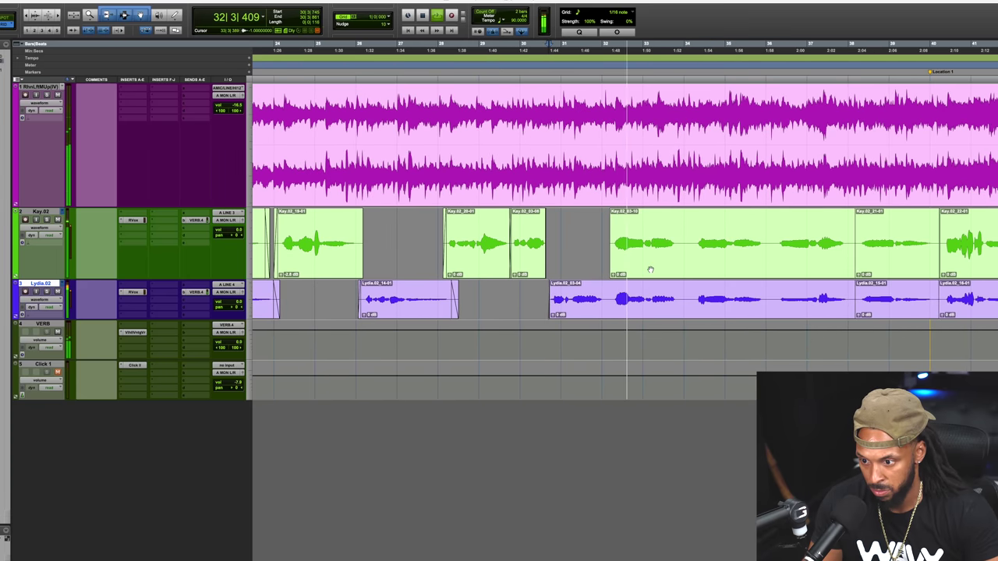
{"action": "left_click", "coordinate": [610, 219]}
{"action": "scroll", "coordinate": [684, 310], "scroll_direction": "right", "scroll_amount": 2}
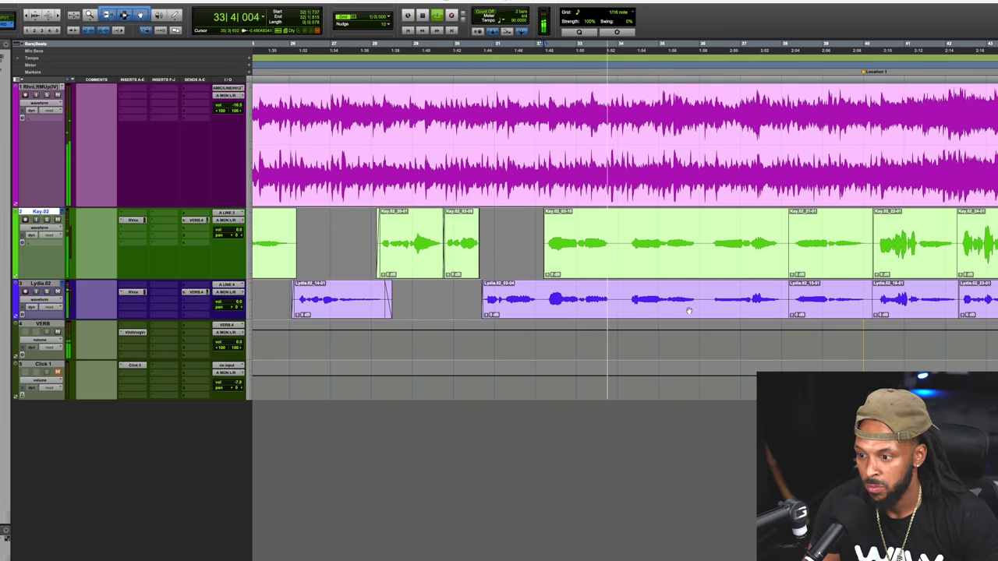
{"action": "scroll", "coordinate": [738, 286], "scroll_direction": "right", "scroll_amount": 1}
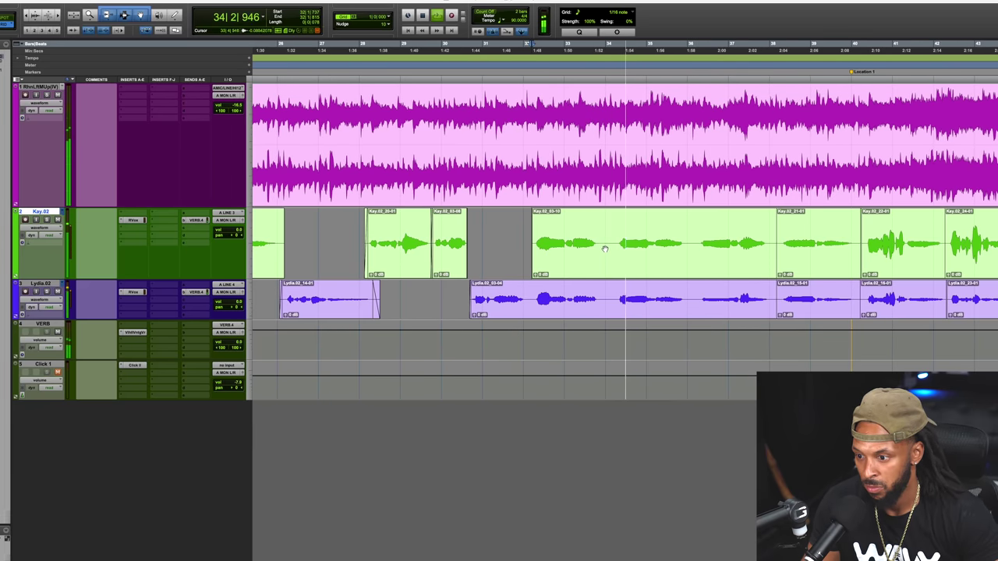
Open a small gap around bar 38 in both vocals, fading out the clips before it and fading in the clips after it
{"action": "left_click", "coordinate": [768, 242]}
{"action": "left_click_drag", "start_coordinate": [770, 240], "coordinate": [766, 216]}
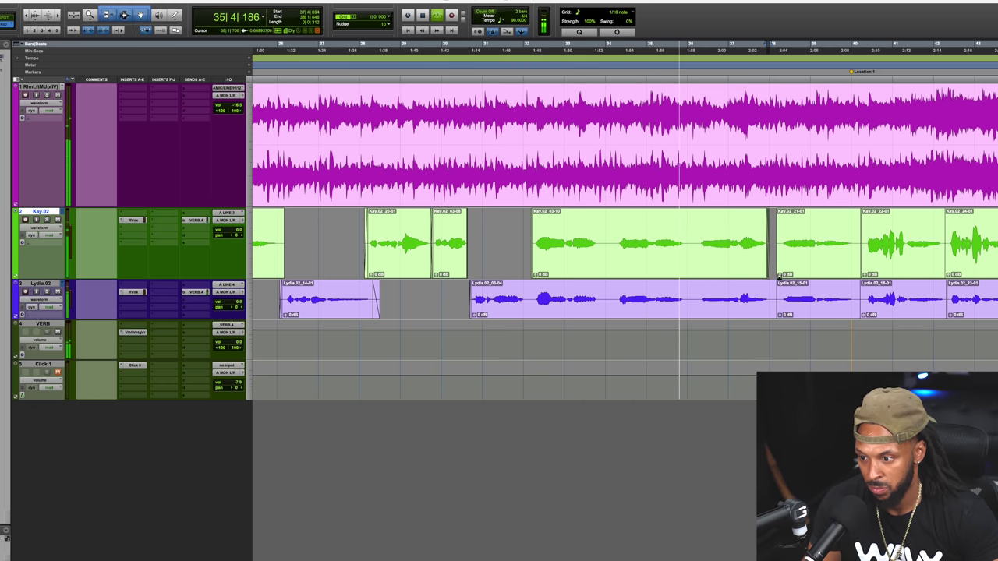
{"action": "left_click", "coordinate": [770, 297]}
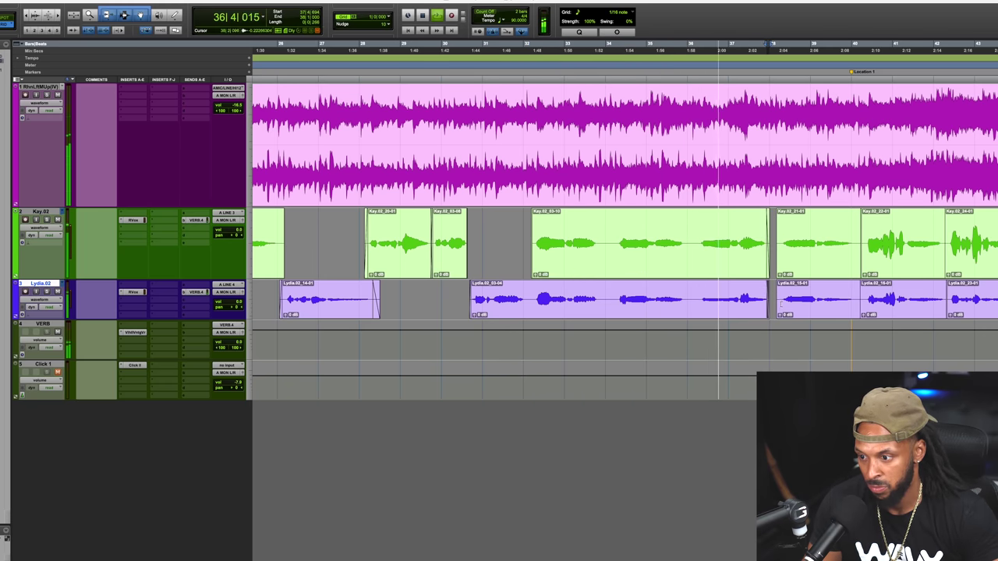
{"action": "scroll", "coordinate": [783, 308], "scroll_direction": "right", "scroll_amount": 3}
{"action": "left_click_drag", "start_coordinate": [667, 234], "coordinate": [669, 222]}
{"action": "left_click", "coordinate": [669, 288]}
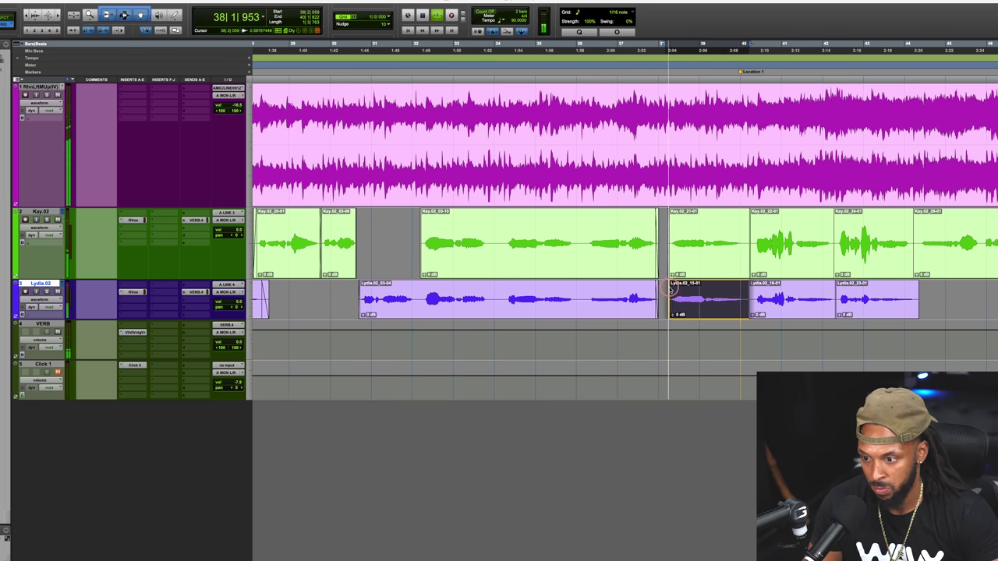
Delete the silent section from 40|1|250 to 40|2|478 on both vocal tracks
{"action": "scroll", "coordinate": [690, 307], "scroll_direction": "right", "scroll_amount": 2}
{"action": "left_click", "coordinate": [693, 304]}
{"action": "key", "text": "t"}
{"action": "key", "text": "t"}
{"action": "key", "text": "t"}
{"action": "key", "text": "space"}
{"action": "left_click_drag", "start_coordinate": [580, 232], "coordinate": [680, 306]}
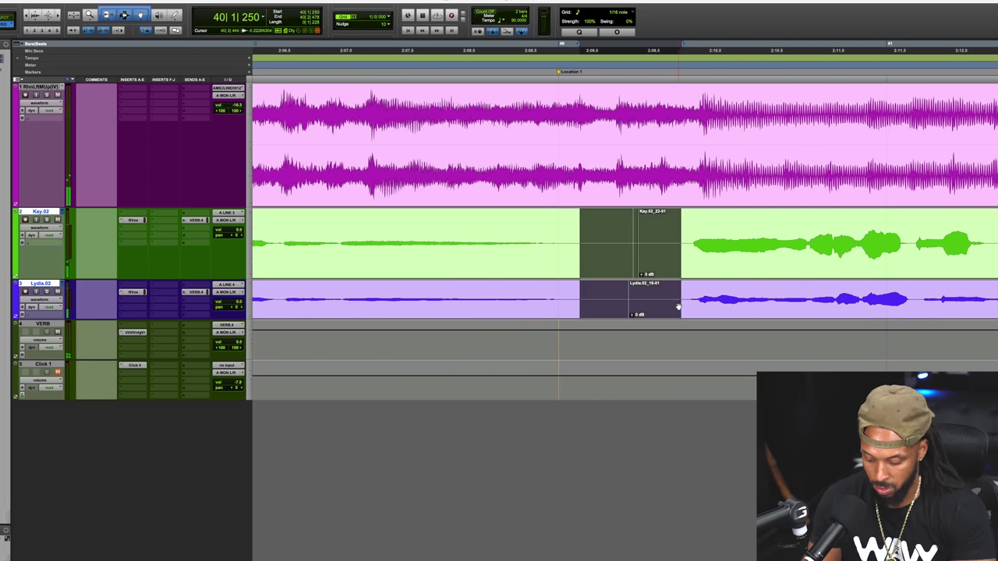
{"action": "key", "text": "Delete"}
Fade out both vocals into the gap after bar 40 and fade them back in where it ends
{"action": "left_click_drag", "start_coordinate": [574, 218], "coordinate": [560, 219]}
{"action": "left_click_drag", "start_coordinate": [576, 287], "coordinate": [562, 288]}
{"action": "left_click_drag", "start_coordinate": [683, 211], "coordinate": [692, 214]}
{"action": "left_click_drag", "start_coordinate": [684, 289], "coordinate": [688, 286]}
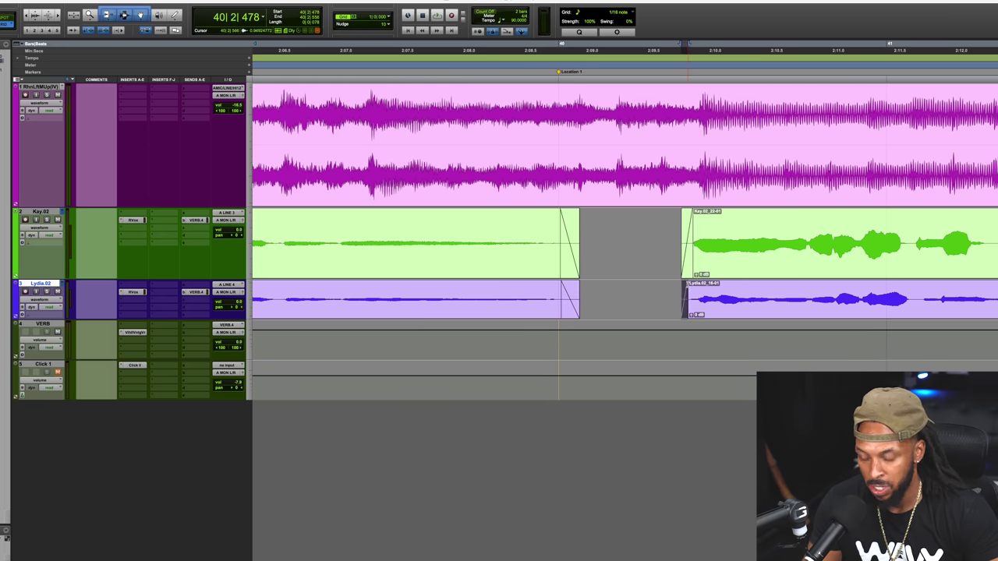
Trim the green clip's start to 42|2|507, and end the preceding green clip at 42|1|829 with a fade-out
{"action": "key", "text": "r"}
{"action": "key", "text": "r"}
{"action": "key", "text": "r"}
{"action": "left_click", "coordinate": [731, 265]}
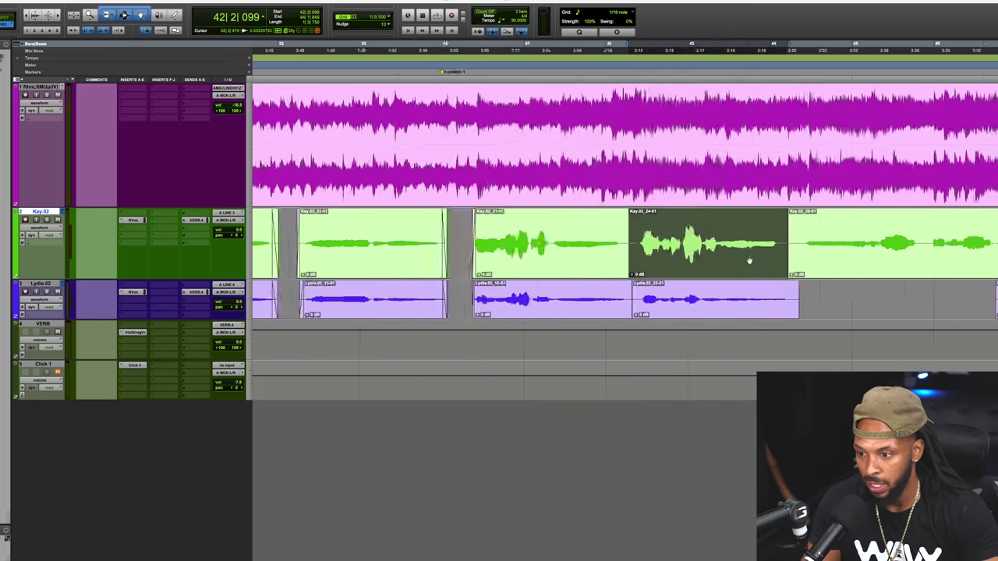
{"action": "key", "text": "t"}
{"action": "key", "text": "t"}
{"action": "key", "text": "t"}
{"action": "left_click", "coordinate": [661, 224]}
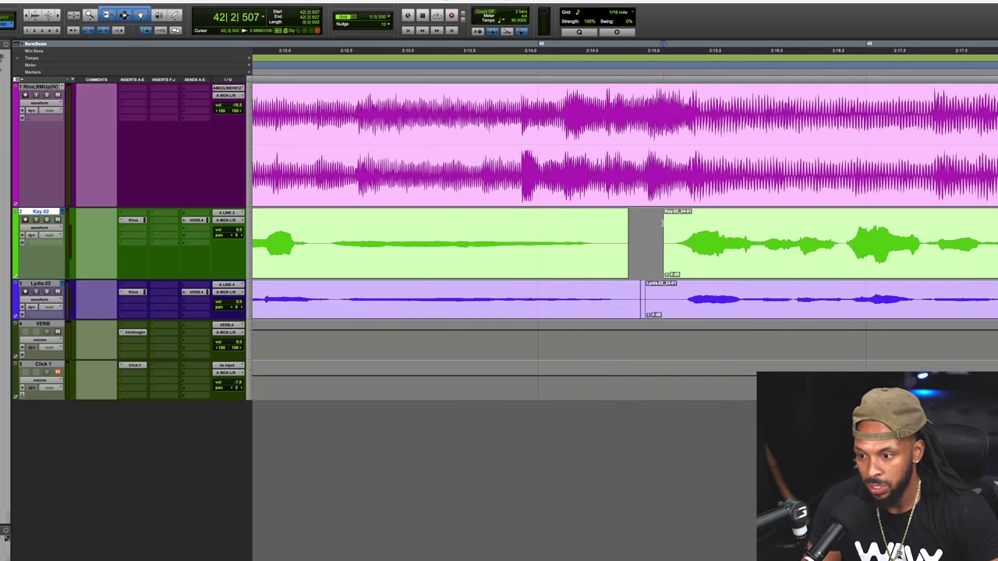
{"action": "left_click", "coordinate": [609, 231]}
{"action": "key", "text": "s"}
{"action": "left_click_drag", "start_coordinate": [606, 220], "coordinate": [599, 220]}
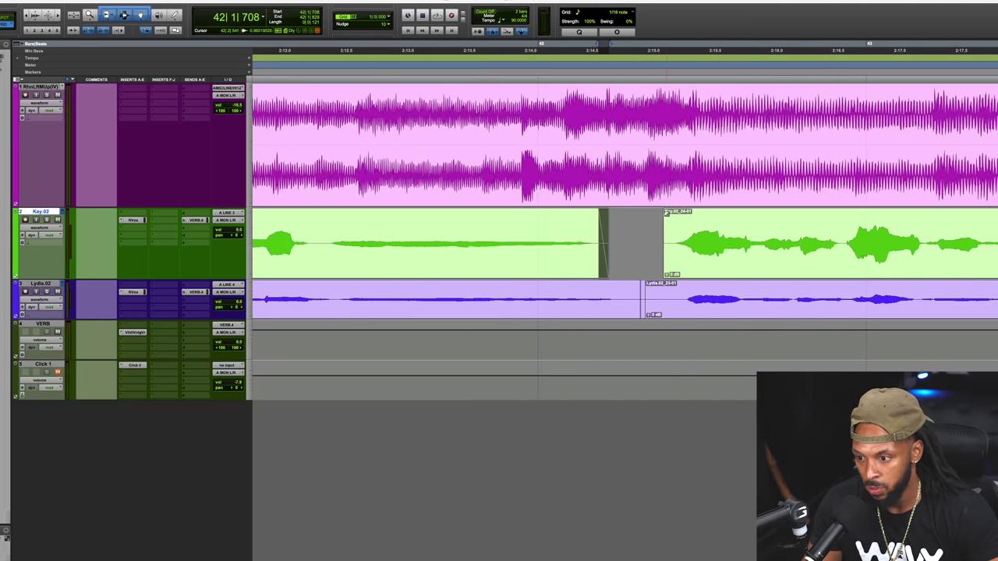
Open a gap in the blue vocal from 42|2|040, fade its edges, and fade in the green clip after the bar 42 gap
{"action": "left_click_drag", "start_coordinate": [665, 212], "coordinate": [671, 213]}
{"action": "mouse_move", "coordinate": [676, 292]}
{"action": "left_mouse_down"}
{"action": "mouse_move", "coordinate": [633, 310]}
{"action": "mouse_move", "coordinate": [617, 289]}
{"action": "left_mouse_up"}
{"action": "key", "text": "Delete"}
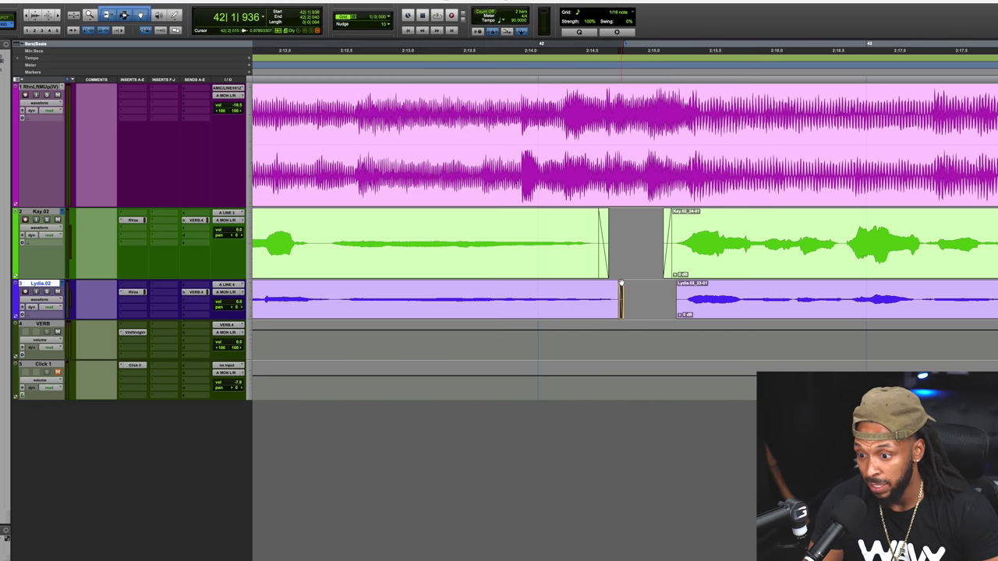
{"action": "left_click_drag", "start_coordinate": [677, 287], "coordinate": [681, 288]}
Trim the clips around the bar 44 gap in both vocals, starting the green one at 44|2|536, and add fades to the trimmed edges
{"action": "key", "text": "r"}
{"action": "key", "text": "r"}
{"action": "key", "text": "r"}
{"action": "left_click", "coordinate": [736, 263]}
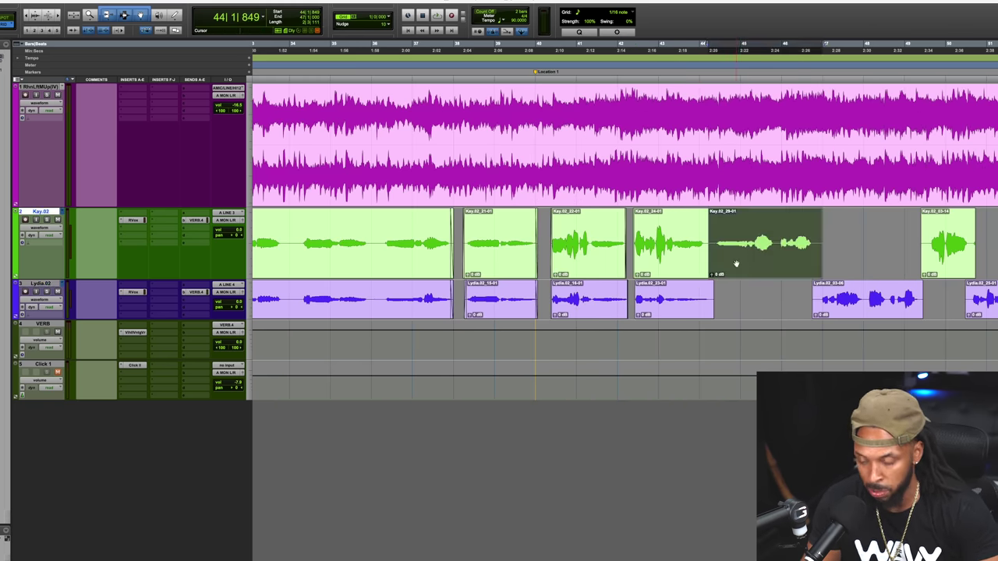
{"action": "key", "text": "t"}
{"action": "key", "text": "t"}
{"action": "left_click", "coordinate": [659, 225]}
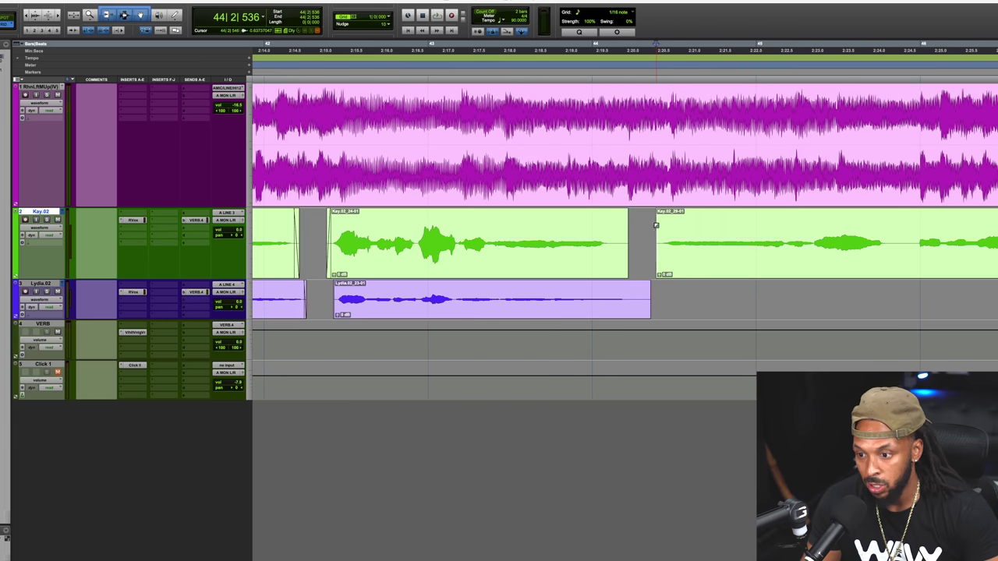
{"action": "left_click", "coordinate": [613, 226]}
{"action": "left_click_drag", "start_coordinate": [613, 215], "coordinate": [661, 216]}
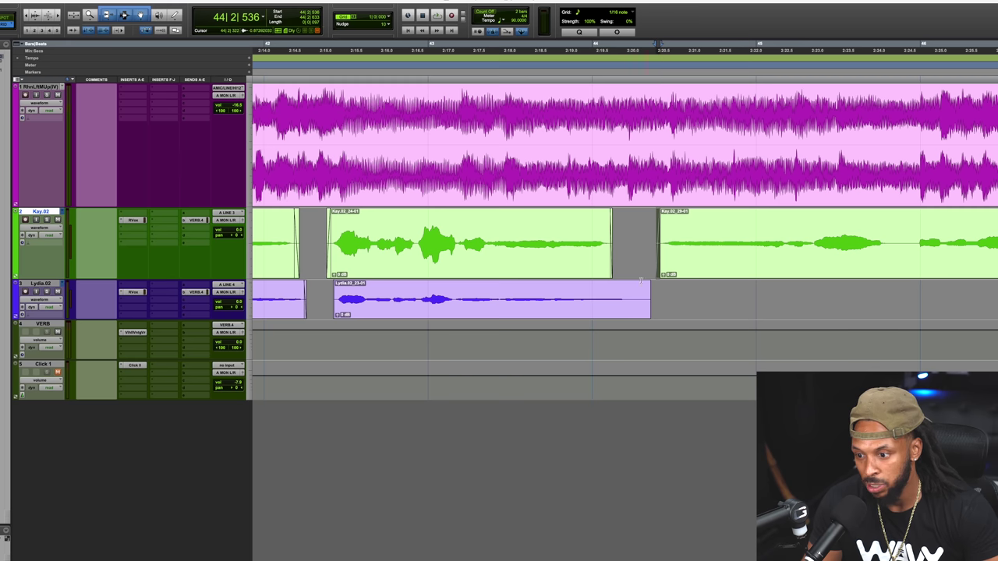
{"action": "left_click", "coordinate": [632, 289]}
{"action": "left_click_drag", "start_coordinate": [630, 287], "coordinate": [627, 279]}
End the green clip at 46|4|017 with a fade-out, and start the blue clip just before bar 47 at 46|4|835 with a fade-in
{"action": "key", "text": "r"}
{"action": "key", "text": "r"}
{"action": "key", "text": "r"}
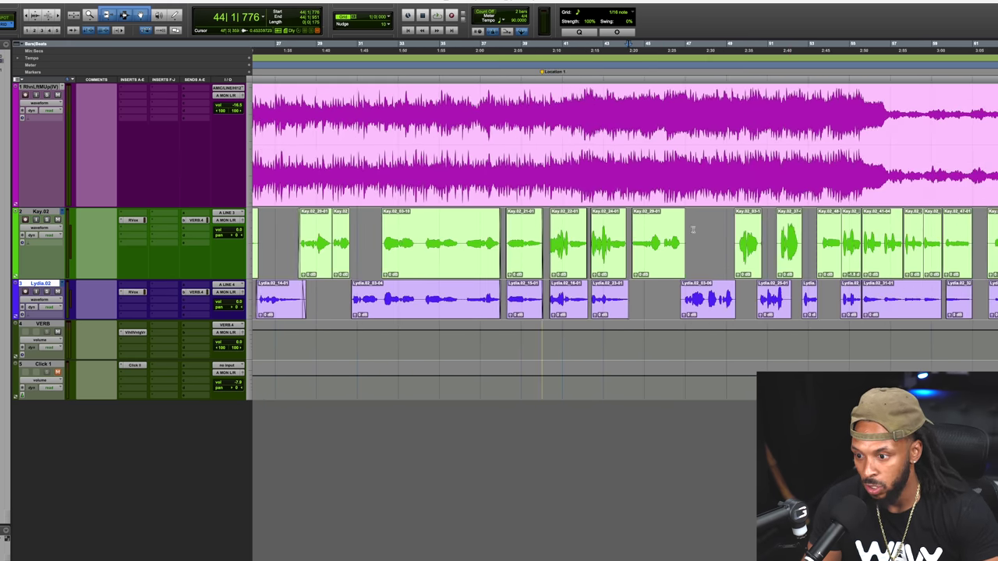
{"action": "left_click", "coordinate": [690, 234]}
{"action": "key", "text": "r"}
{"action": "key", "text": "r"}
{"action": "key", "text": "r"}
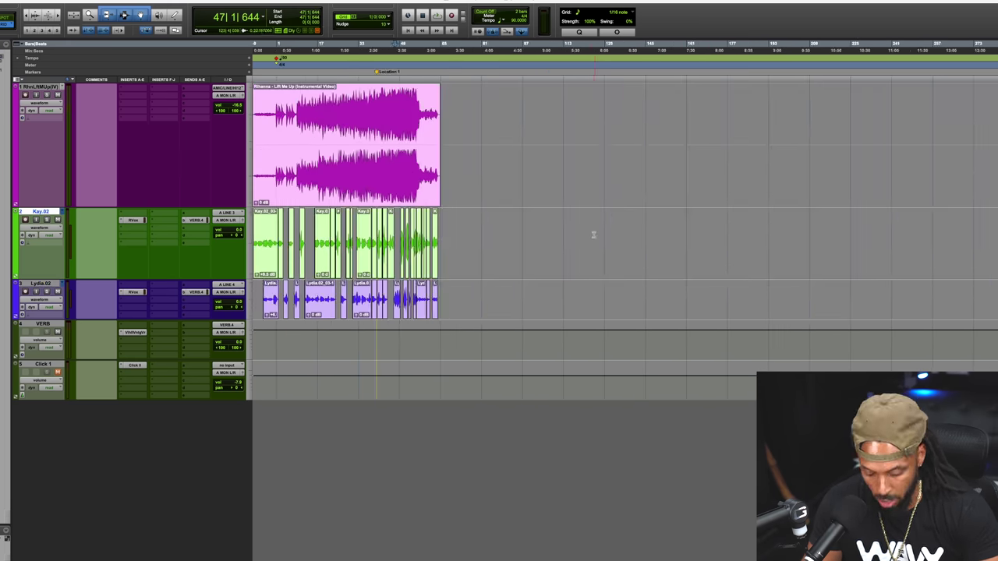
{"action": "key", "text": "t"}
{"action": "key", "text": "t"}
{"action": "key", "text": "t"}
{"action": "key", "text": "t"}
{"action": "key", "text": "t"}
{"action": "key", "text": "t"}
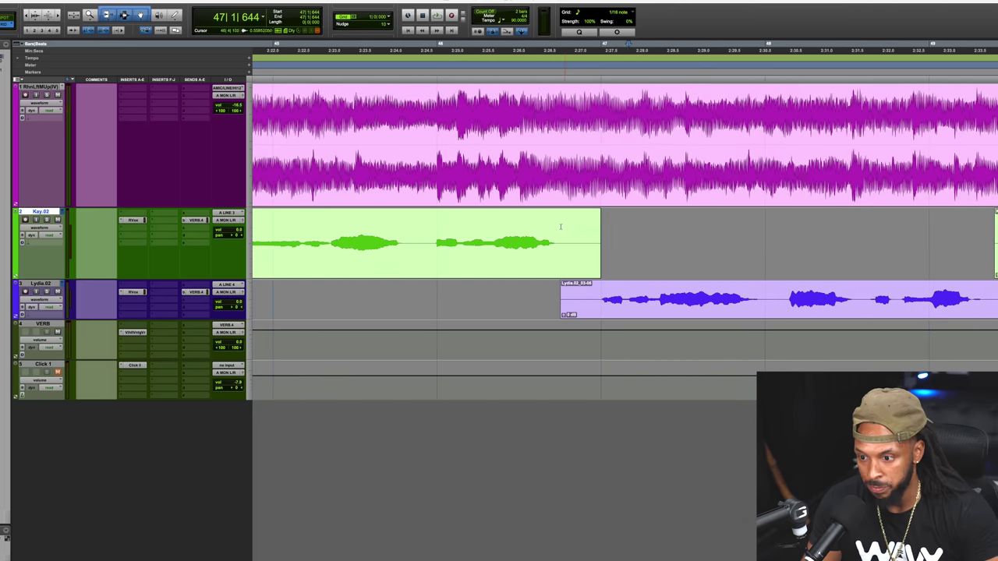
{"action": "left_click", "coordinate": [561, 227]}
{"action": "key", "text": "s"}
{"action": "left_click_drag", "start_coordinate": [559, 221], "coordinate": [556, 222]}
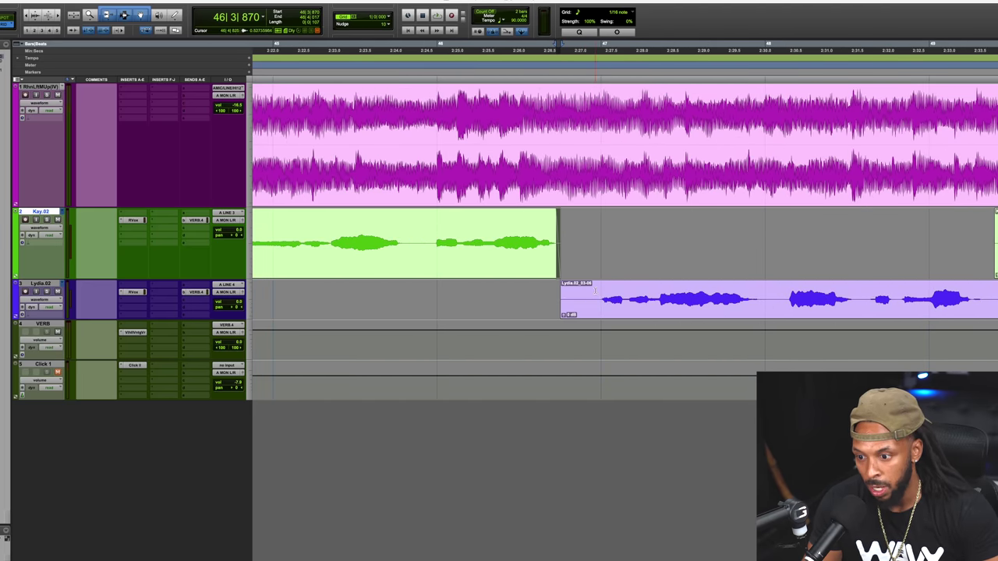
{"action": "left_click", "coordinate": [596, 290]}
{"action": "key", "text": "a"}
Trim the start of the green clip after bar 49 to just before its first phrase and fade it in
{"action": "key", "text": "r"}
{"action": "key", "text": "r"}
{"action": "key", "text": "r"}
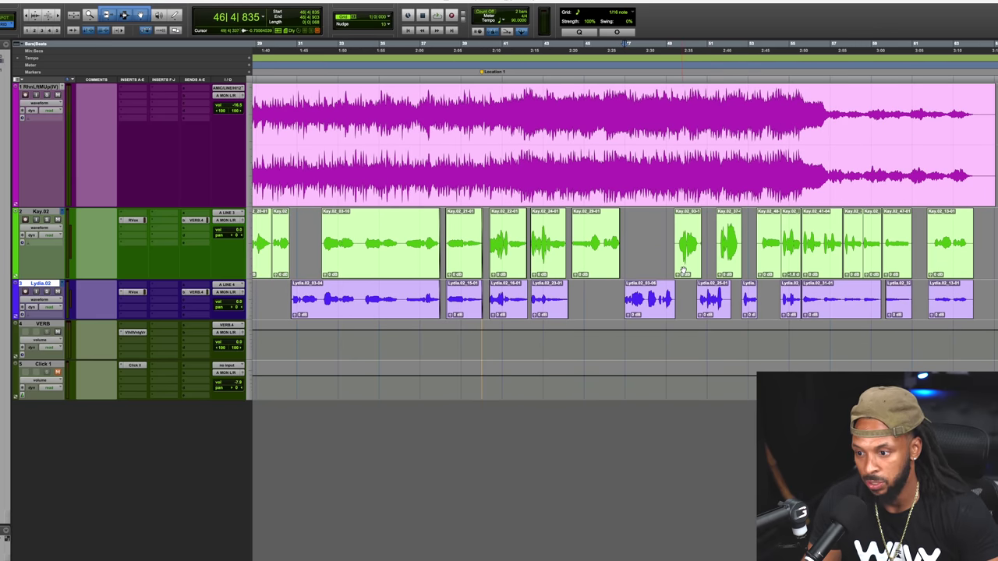
{"action": "left_click", "coordinate": [683, 272]}
{"action": "key", "text": "t"}
{"action": "key", "text": "t"}
{"action": "key", "text": "t"}
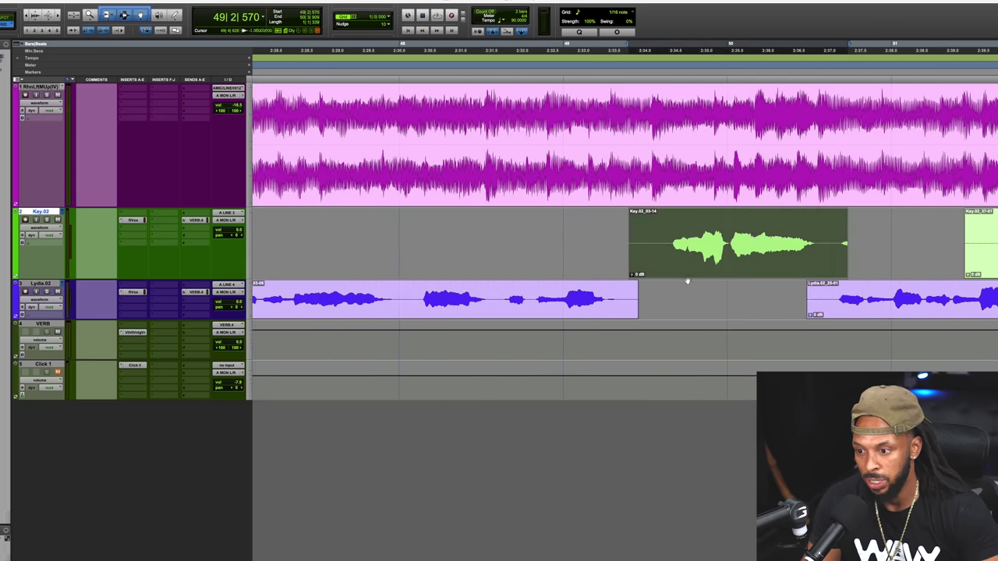
{"action": "left_click", "coordinate": [669, 226]}
{"action": "key", "text": "a"}
End the blue clip after bar 49 at 49|2|580 with a fade-out starting at 49|2|404
{"action": "left_click", "coordinate": [628, 290]}
{"action": "key", "text": "s"}
{"action": "left_click_drag", "start_coordinate": [627, 286], "coordinate": [620, 278]}
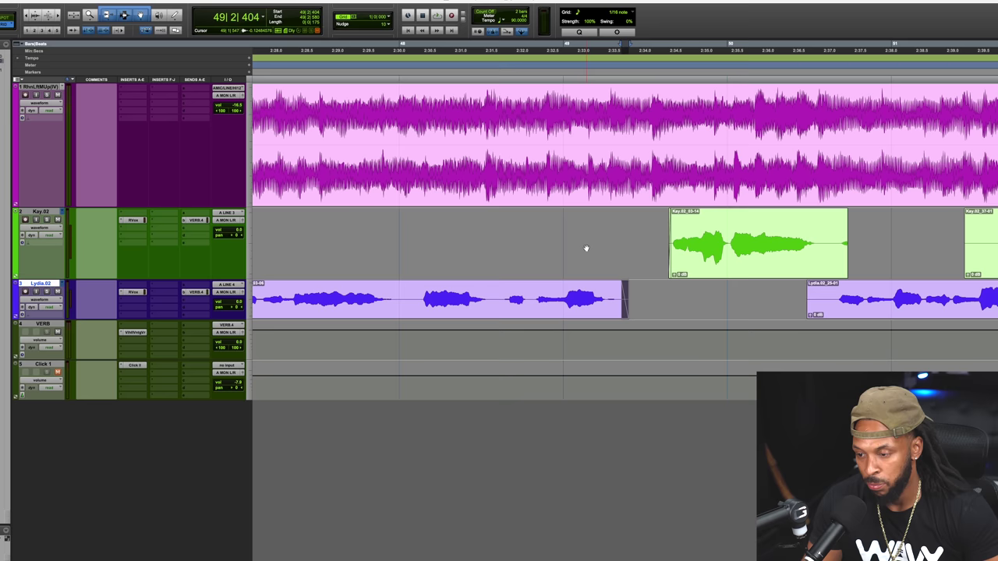
End the green clip after bar 50 at 50|3|413 with a fade-out starting at 50|3|306
{"action": "left_click", "coordinate": [824, 224]}
{"action": "key", "text": "s"}
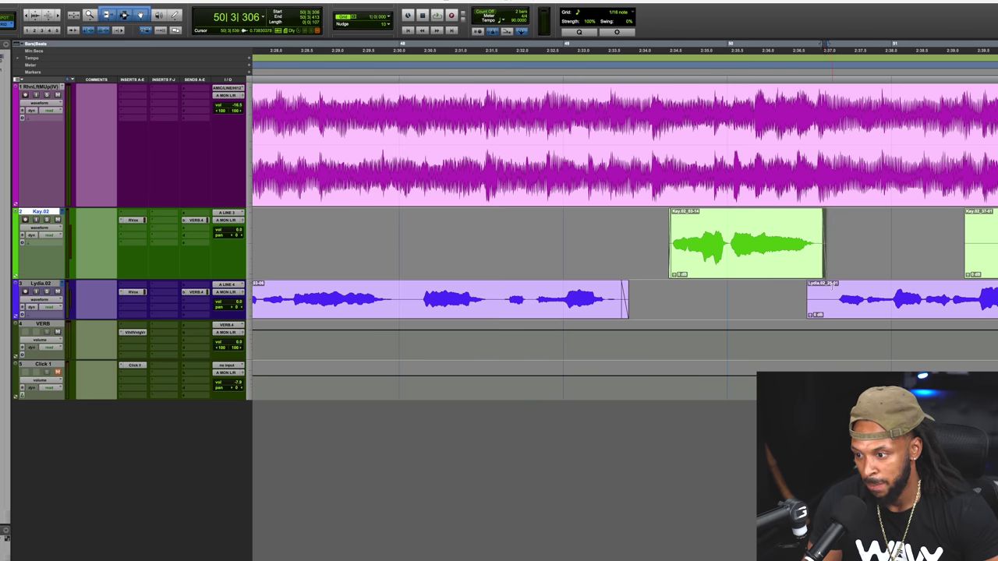